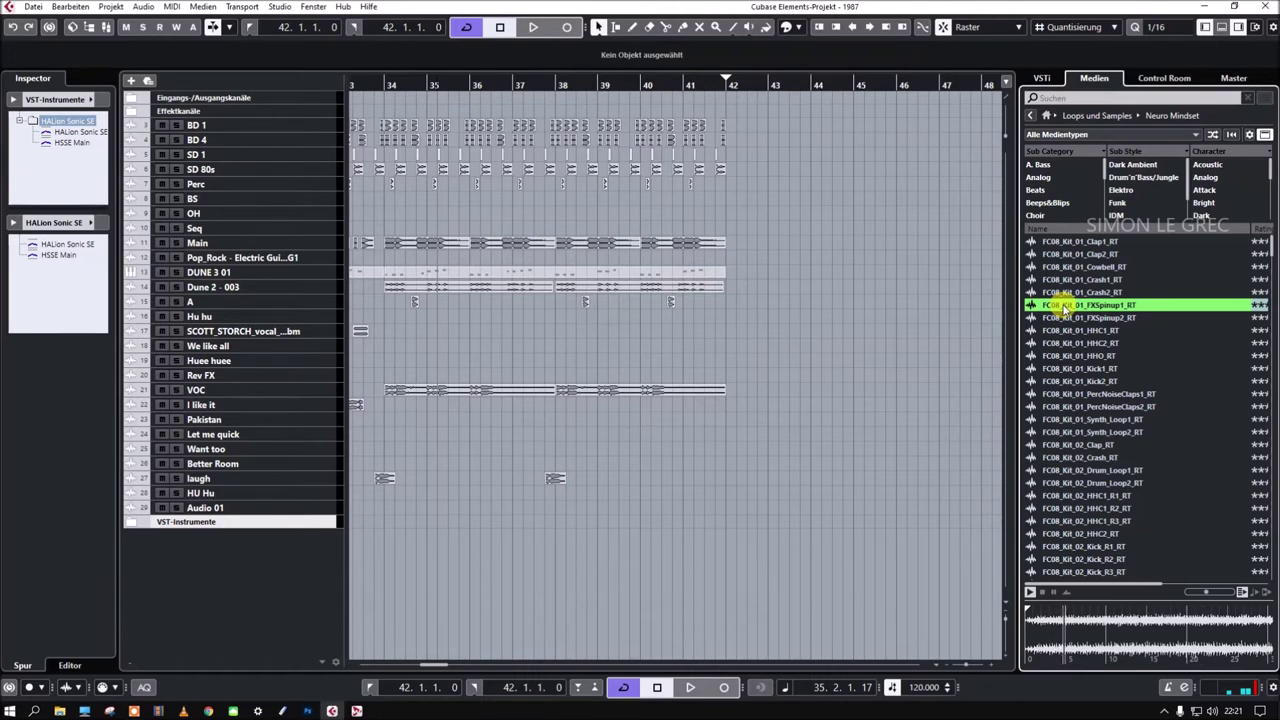
- Audition the Neuro Mindset Kit_01 samples FXSpinup2, HHC2, Kick1, PercNoiseClaps1 and 2, and Synth_Loop1 and 2
left_click(1075, 318)
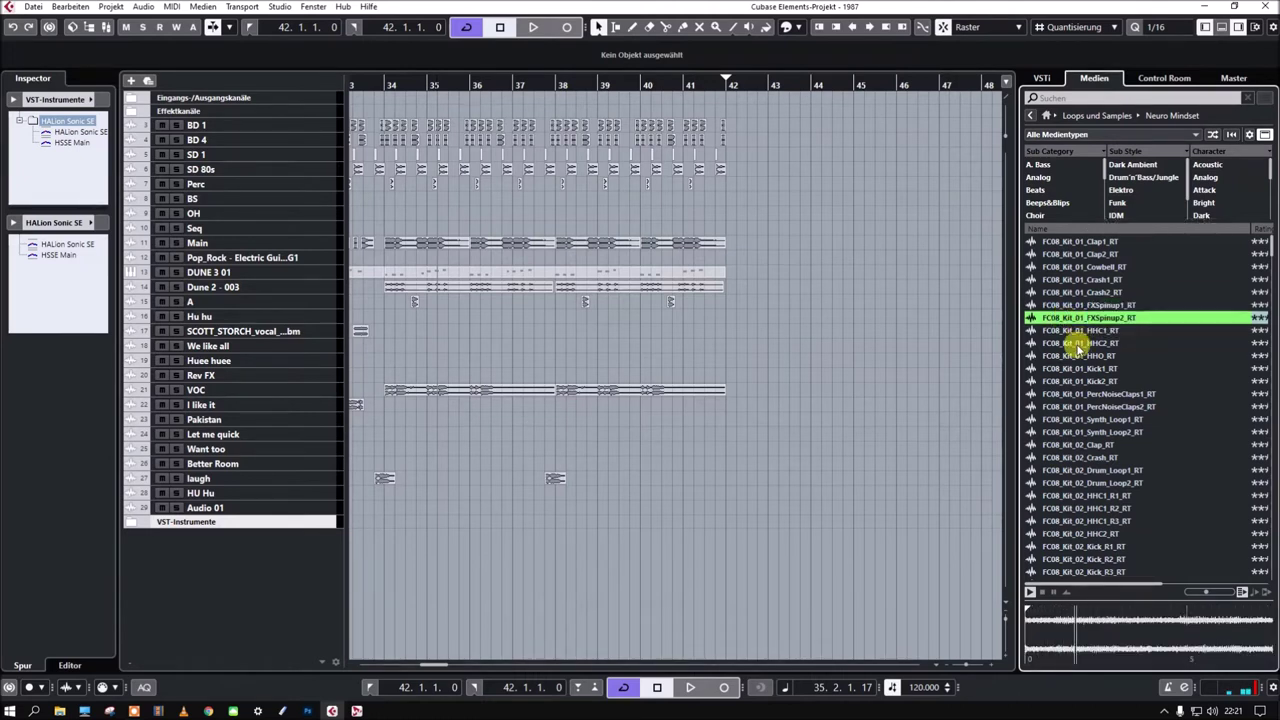
left_click(1075, 345)
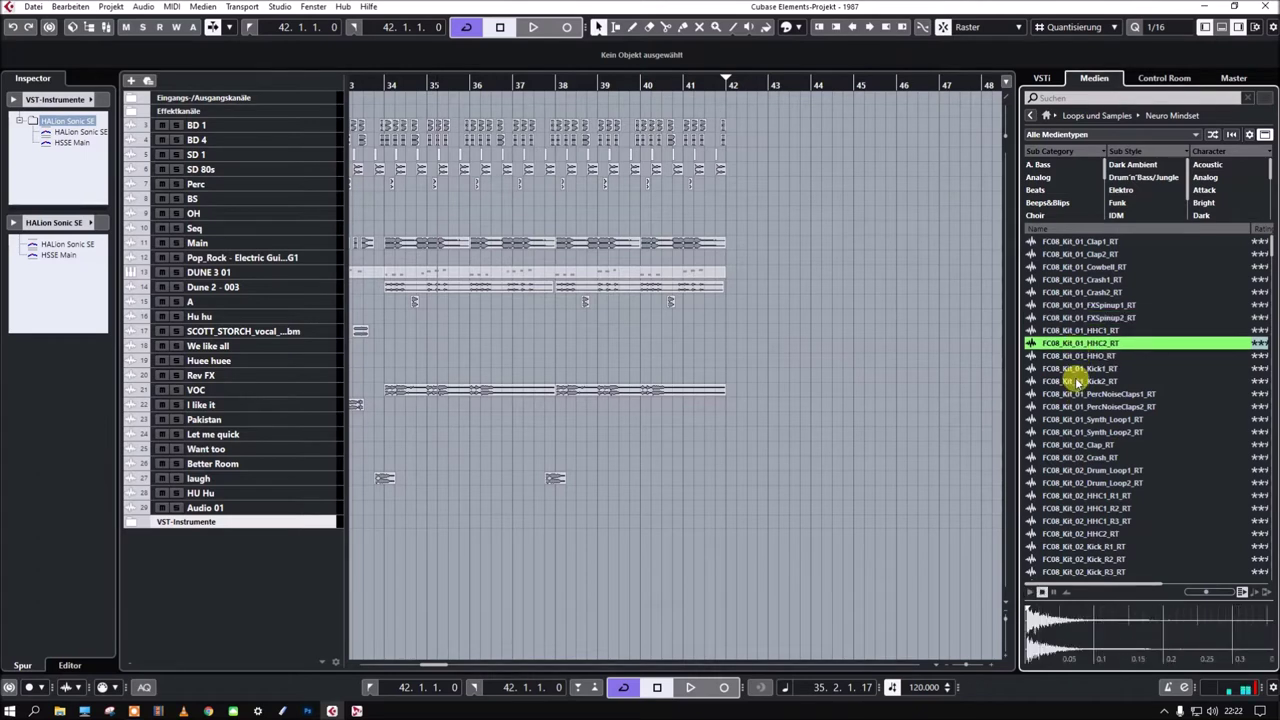
left_click(1075, 370)
left_click(1072, 395)
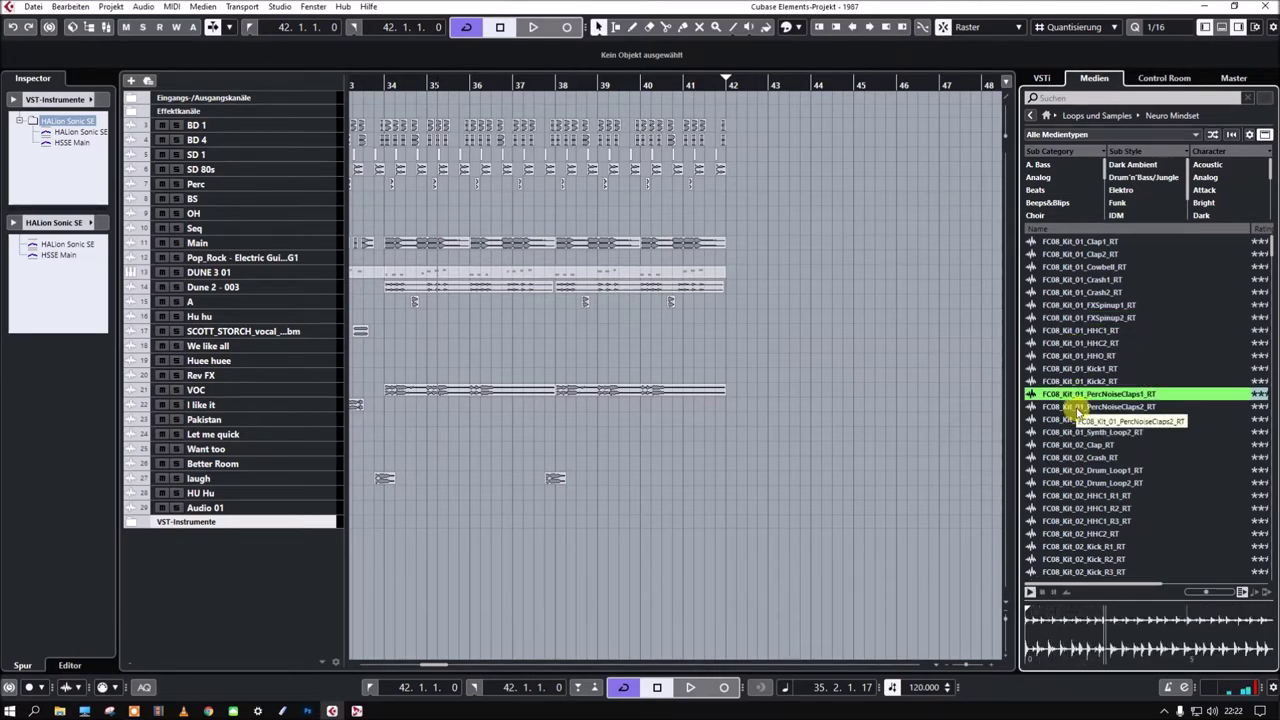
left_click(1077, 408)
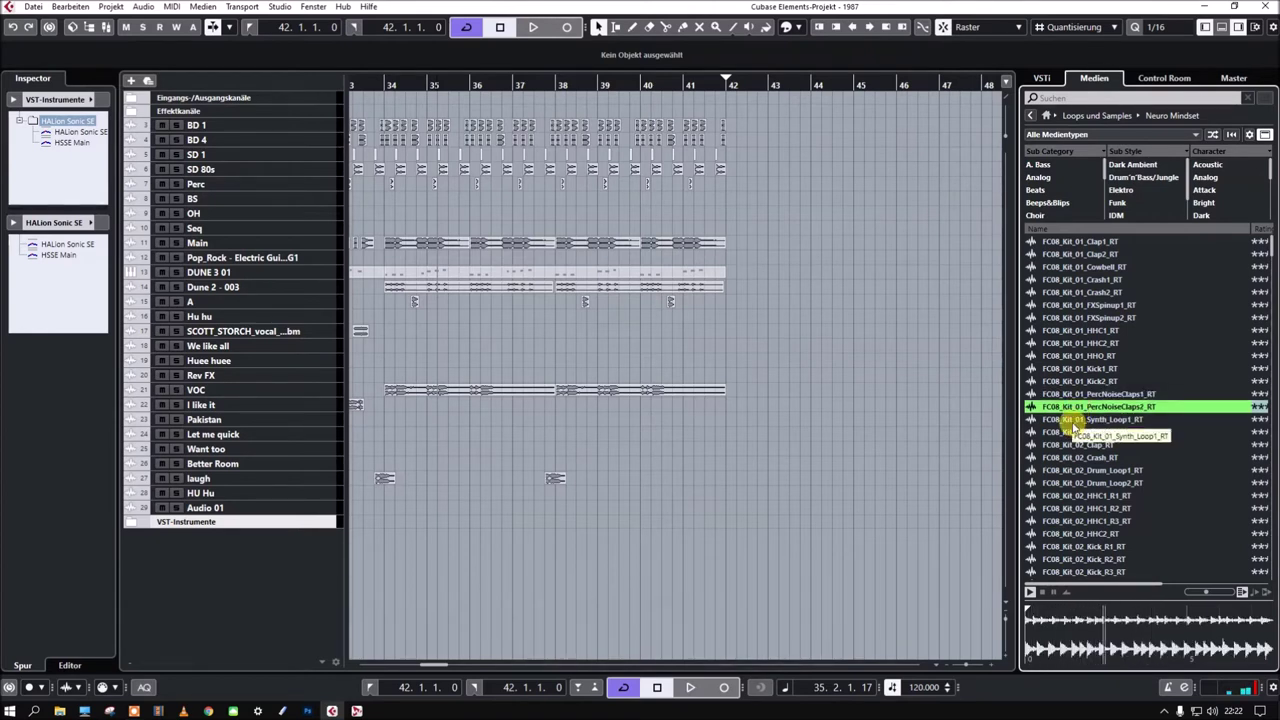
left_click(1074, 421)
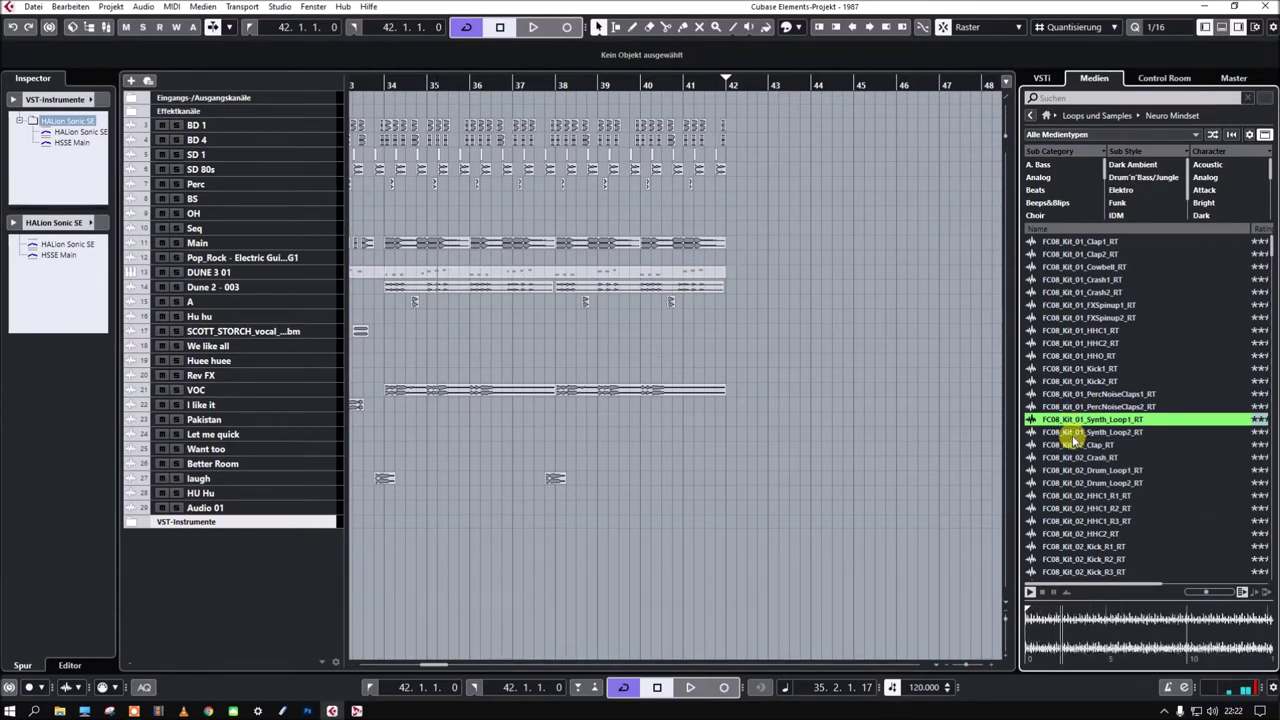
left_click(1070, 435)
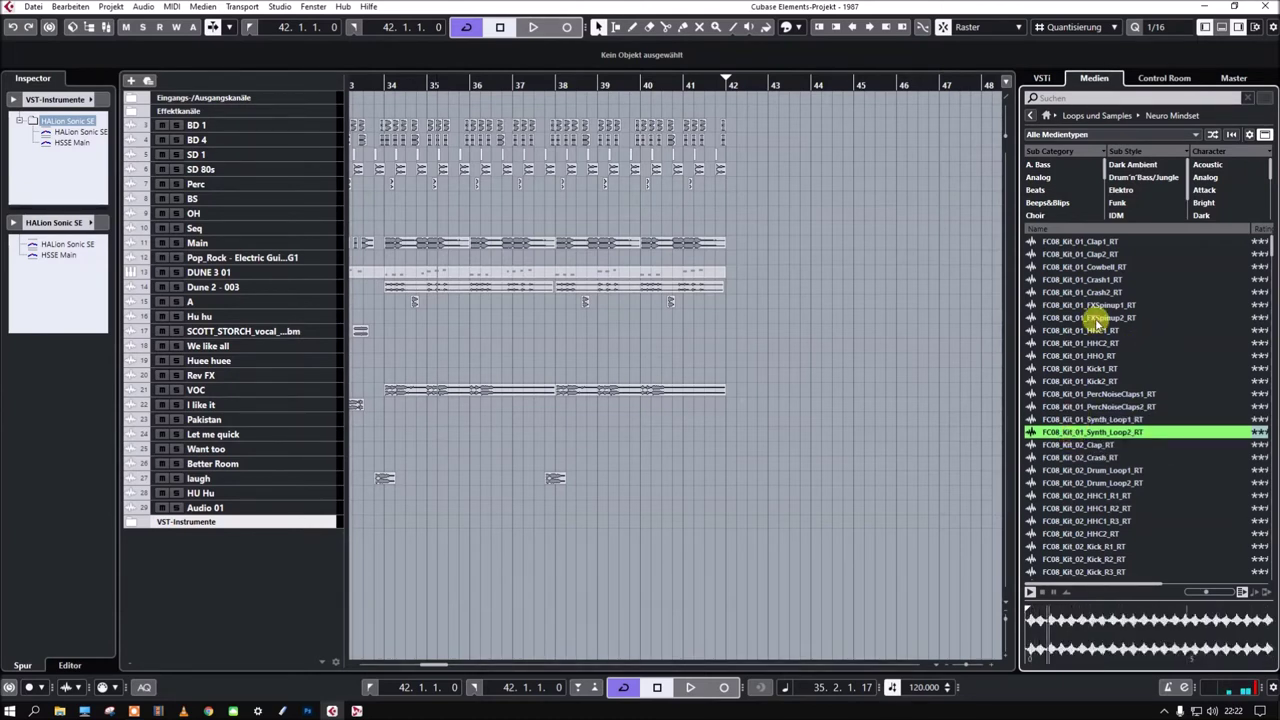
- Audition the Kit_02 drum samples Drum_Loop1, Drum_Loop2, HHC1_R2, Kick_R1 and Kick_R3
scroll(1100, 320, "down", 5)
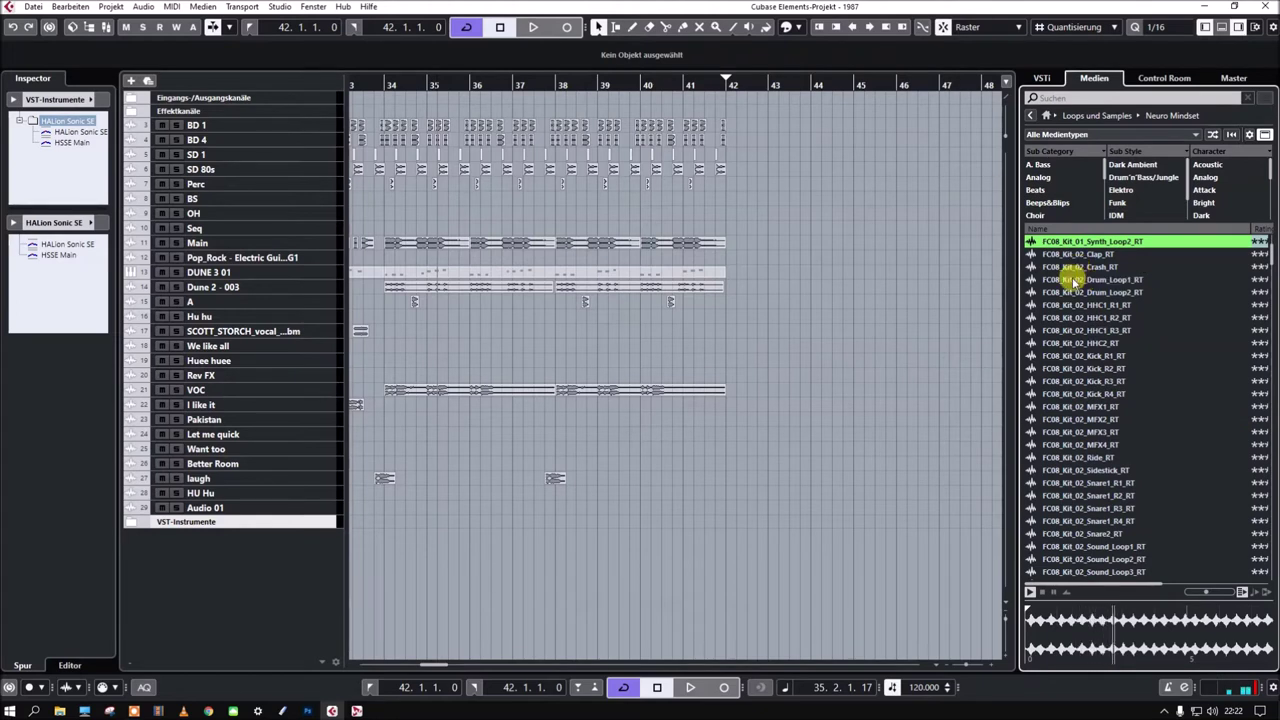
left_click(1075, 280)
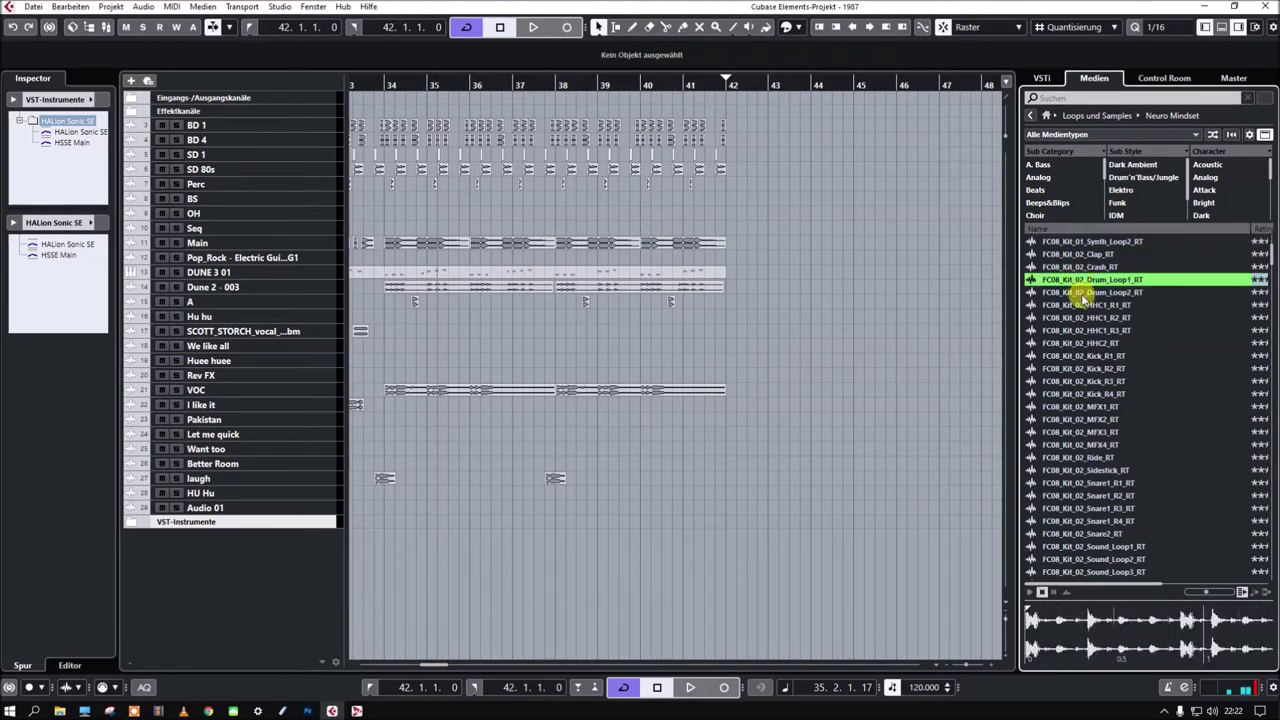
left_click(1083, 294)
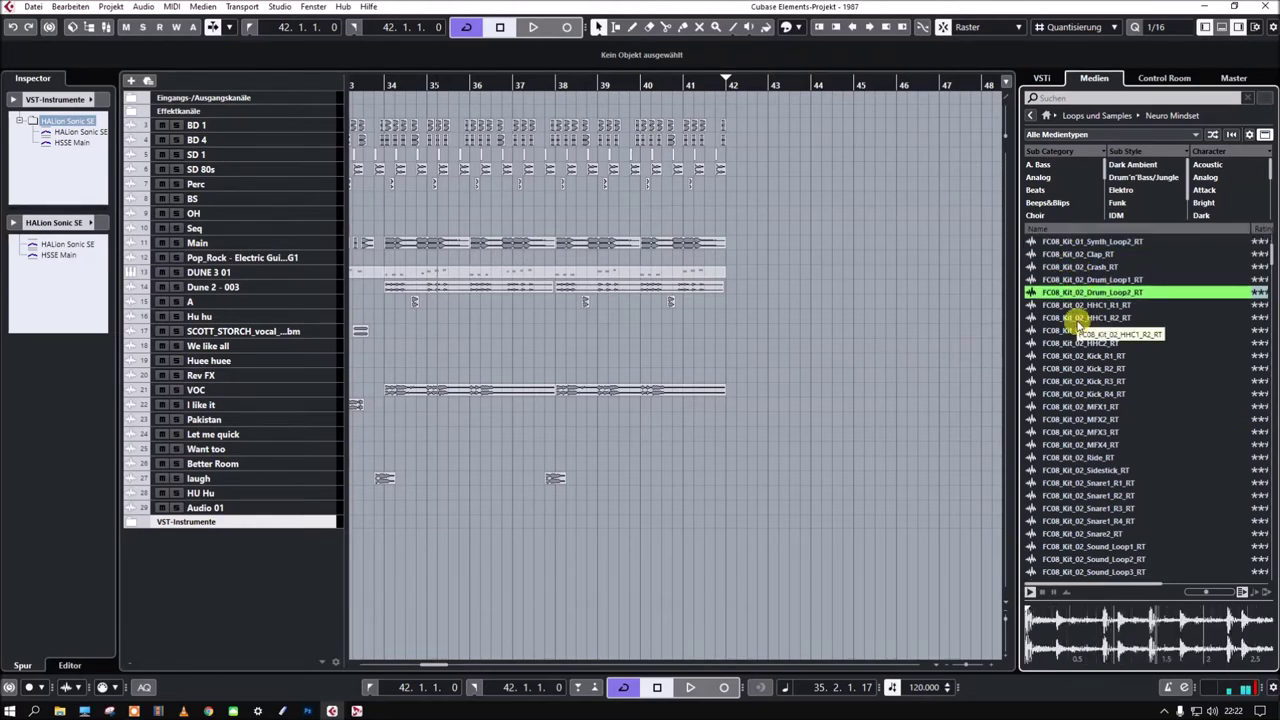
left_click(1077, 318)
left_click(1070, 356)
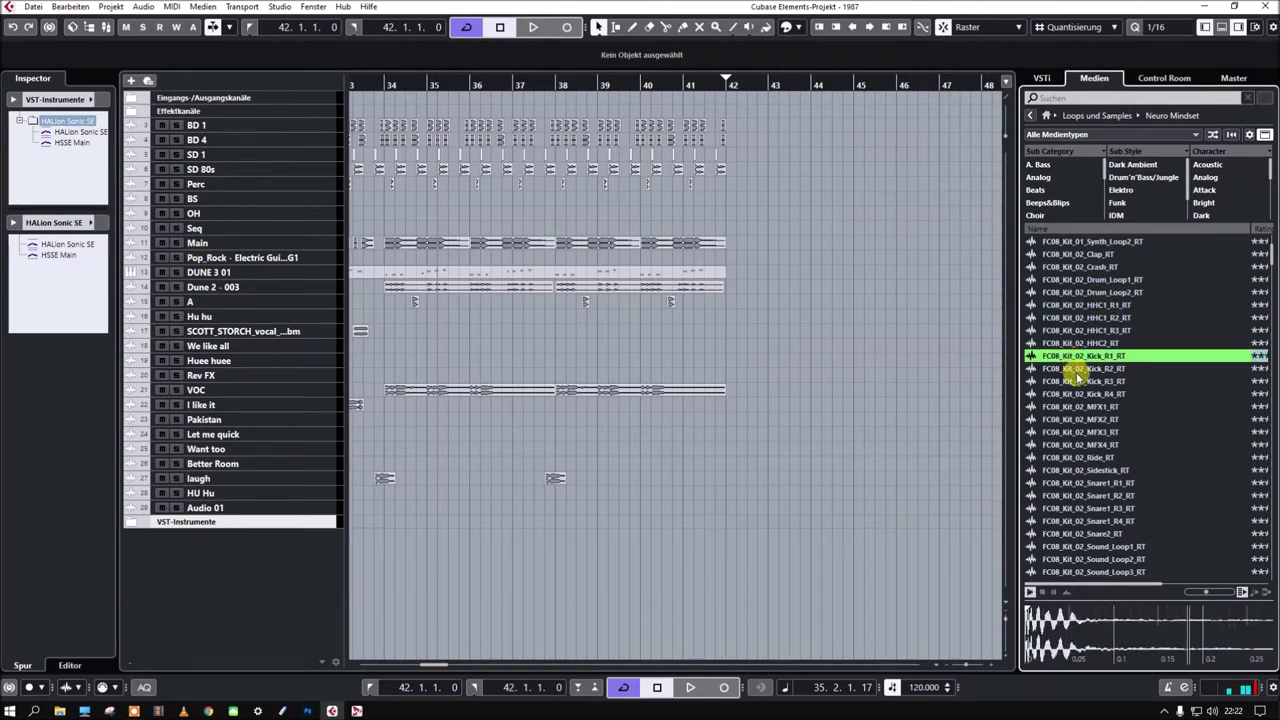
left_click(1077, 381)
- Audition the Kit_02 samples MFX1, MFX3, MFX4, Sidestick, Snare1_R3, Sound_Loop2 and Sound_Loop4
left_click(1082, 407)
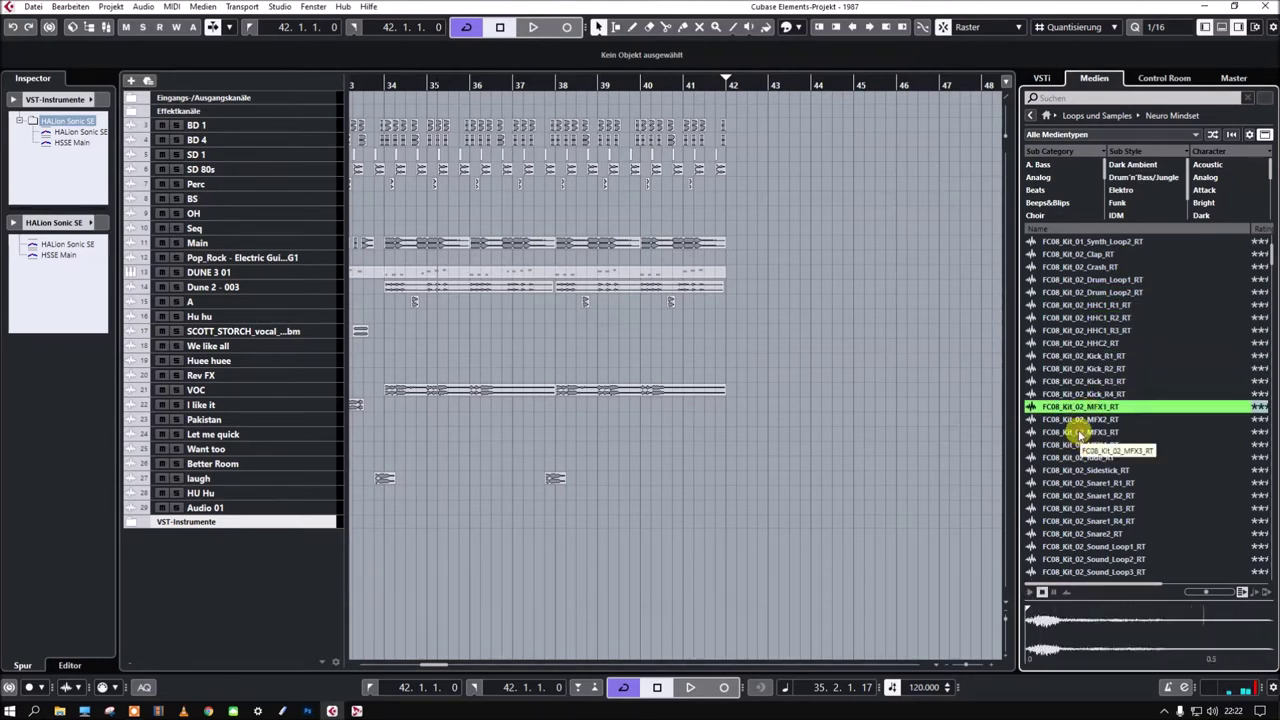
left_click(1075, 432)
left_click(1079, 447)
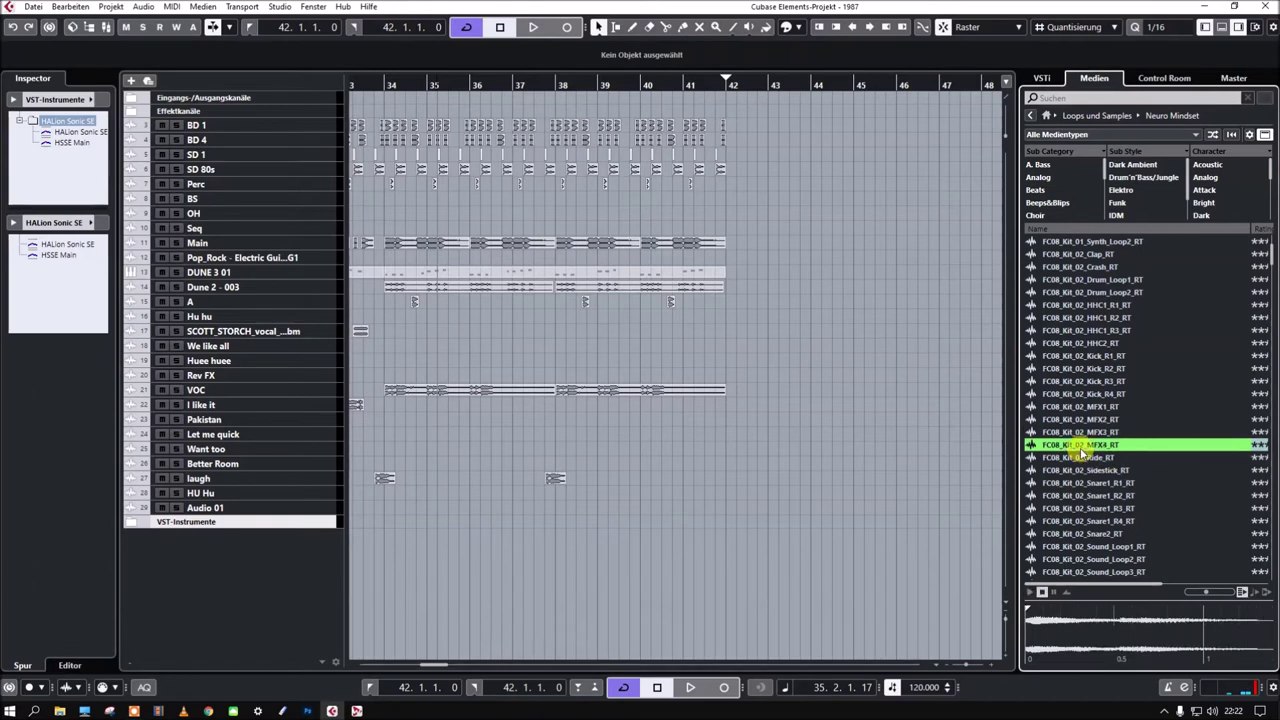
left_click(1086, 470)
scroll(1087, 455, "down", 5)
left_click(1080, 317)
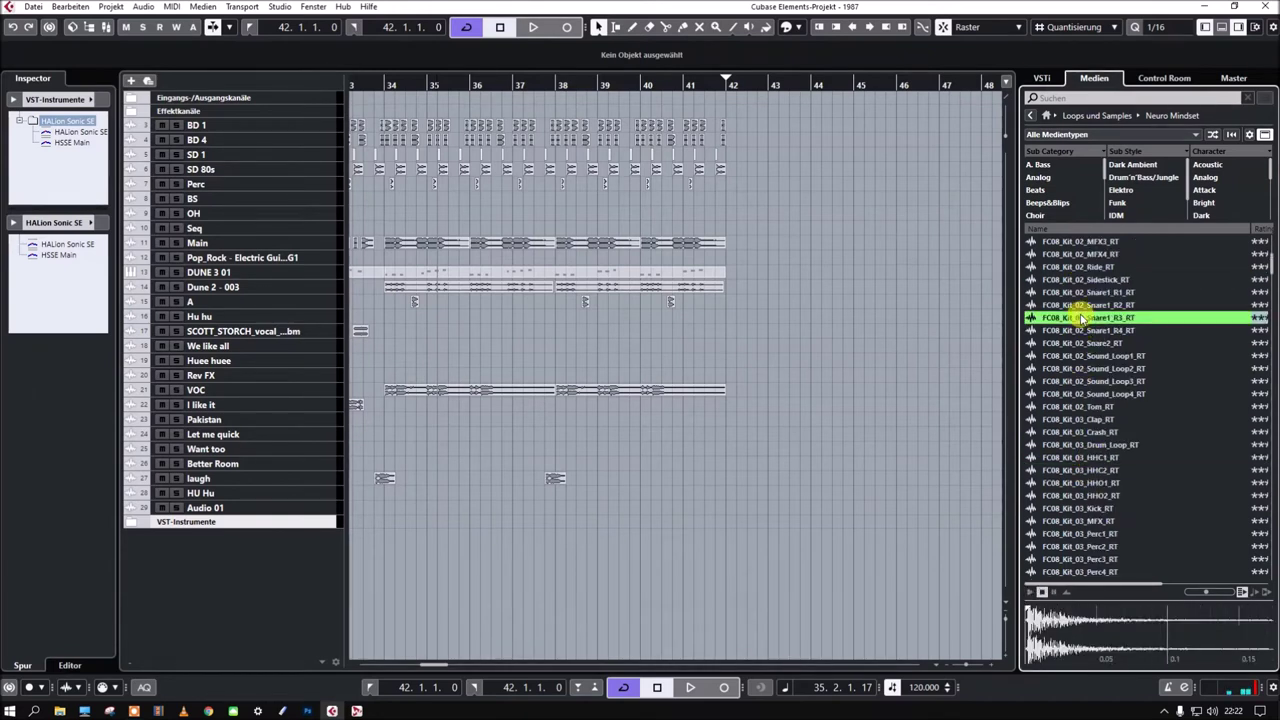
left_click(1074, 368)
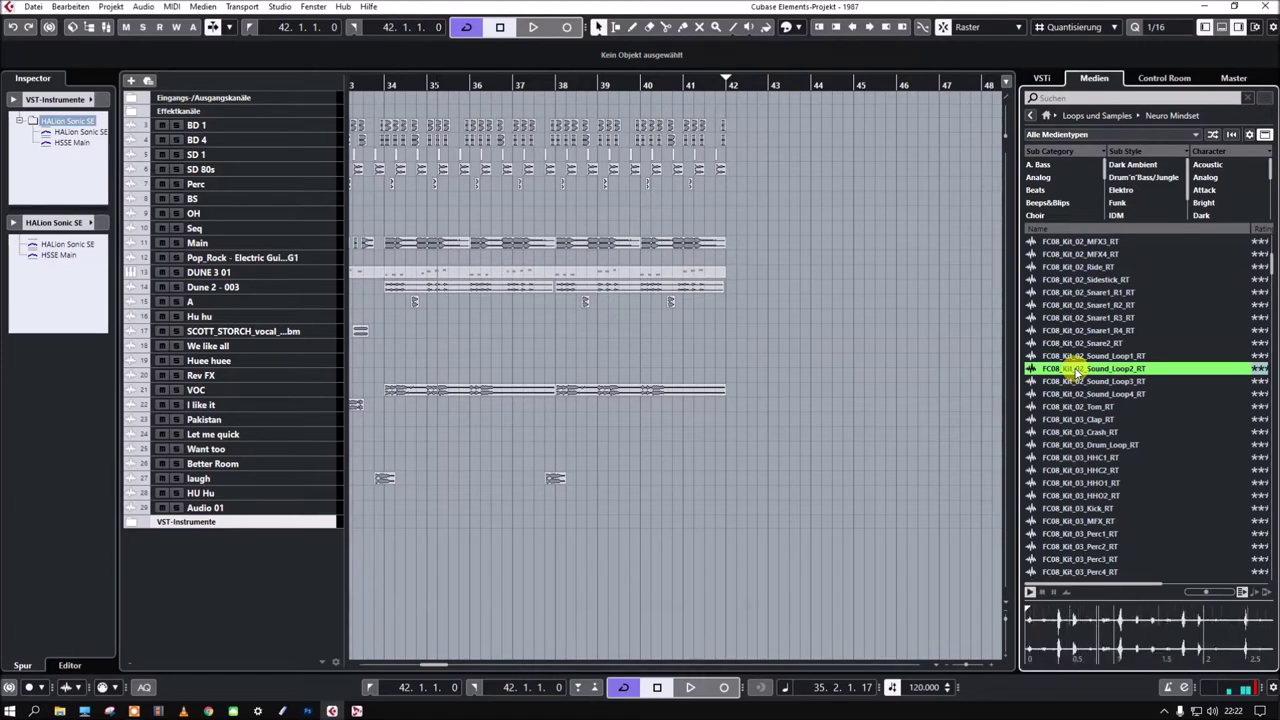
left_click(1076, 395)
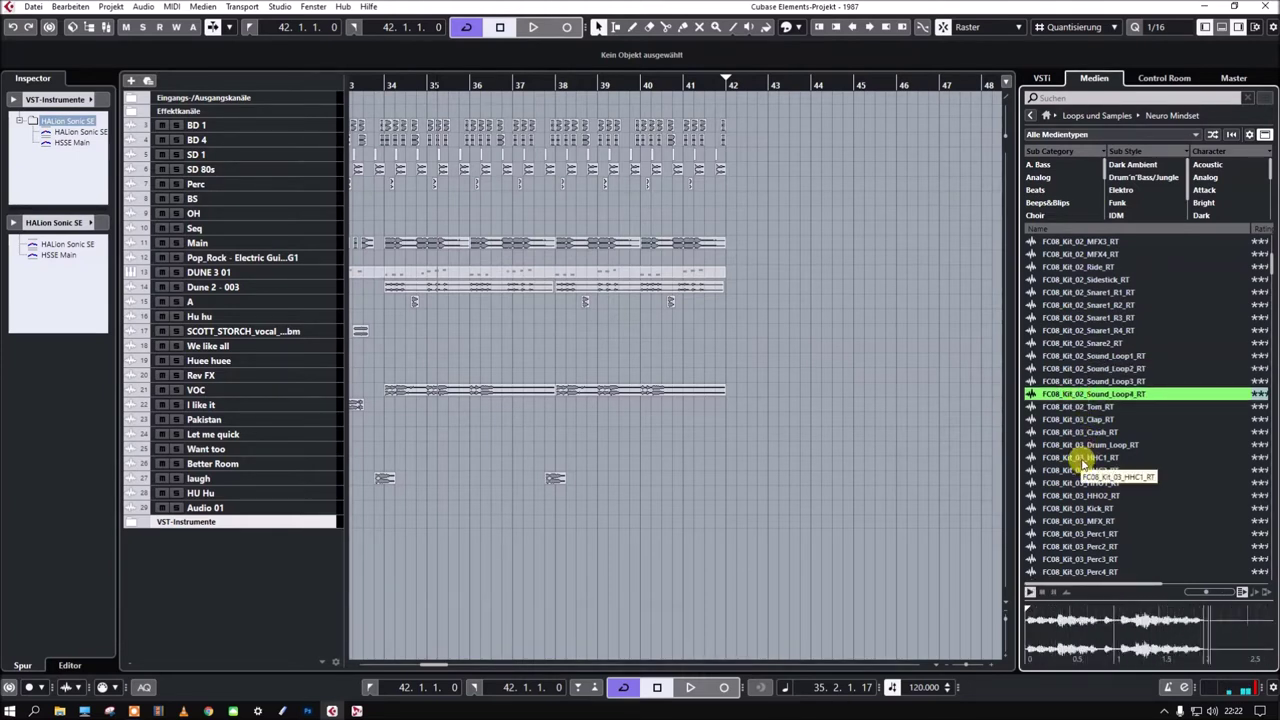
- Audition the Kit_03 samples HHC1, HHO2, Perc3, Sidestick1 and Sound_Loop
left_click(1083, 459)
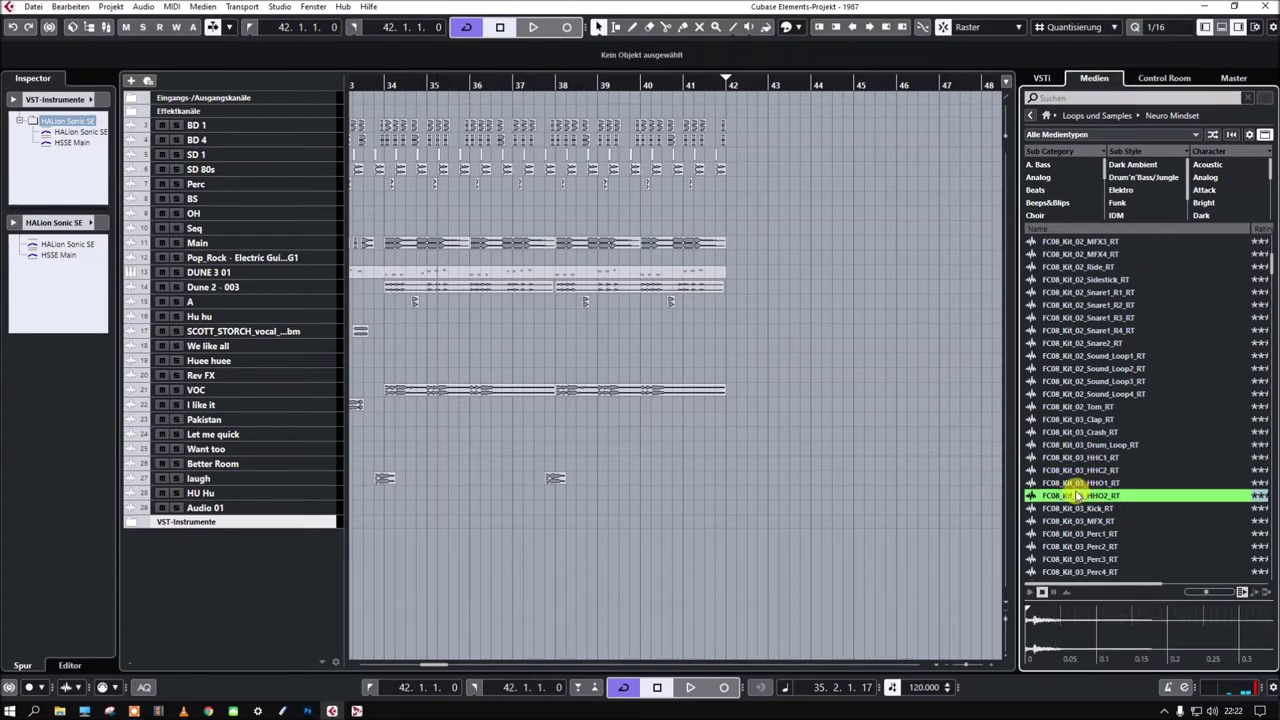
left_click(1077, 495)
scroll(1150, 430, "down", 3)
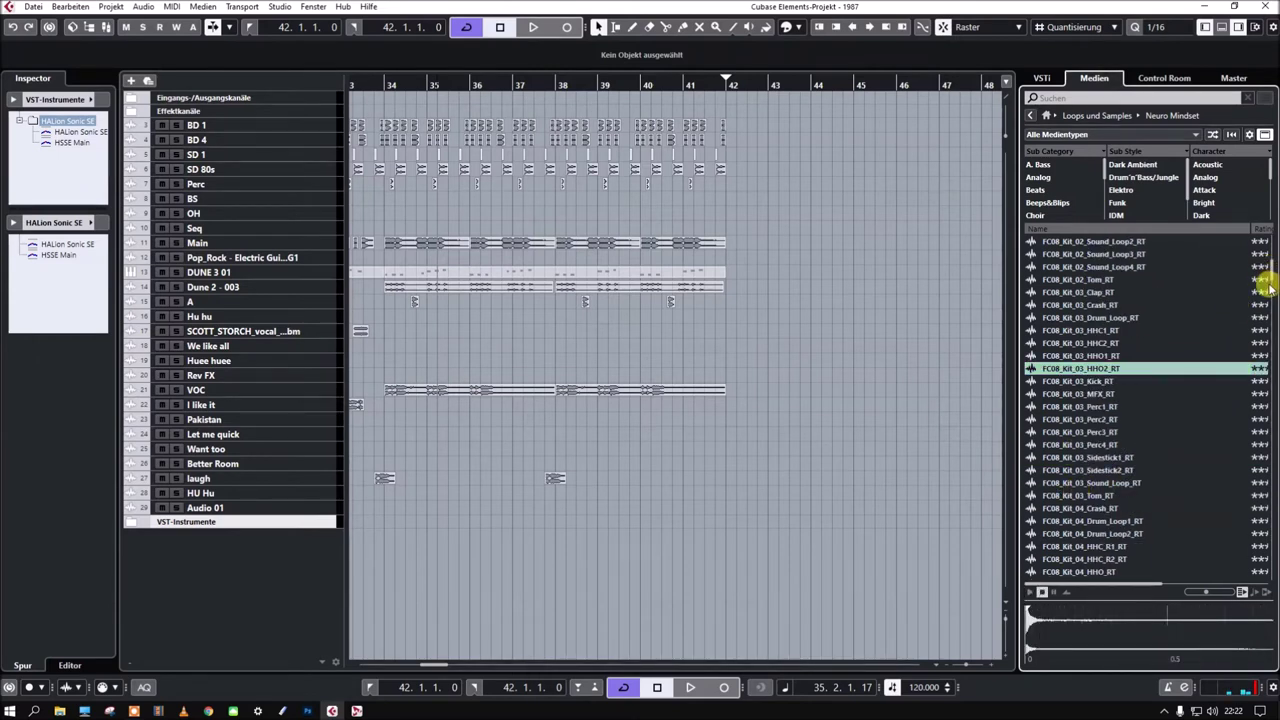
scroll(1272, 262, "down", 3)
left_click(1078, 280)
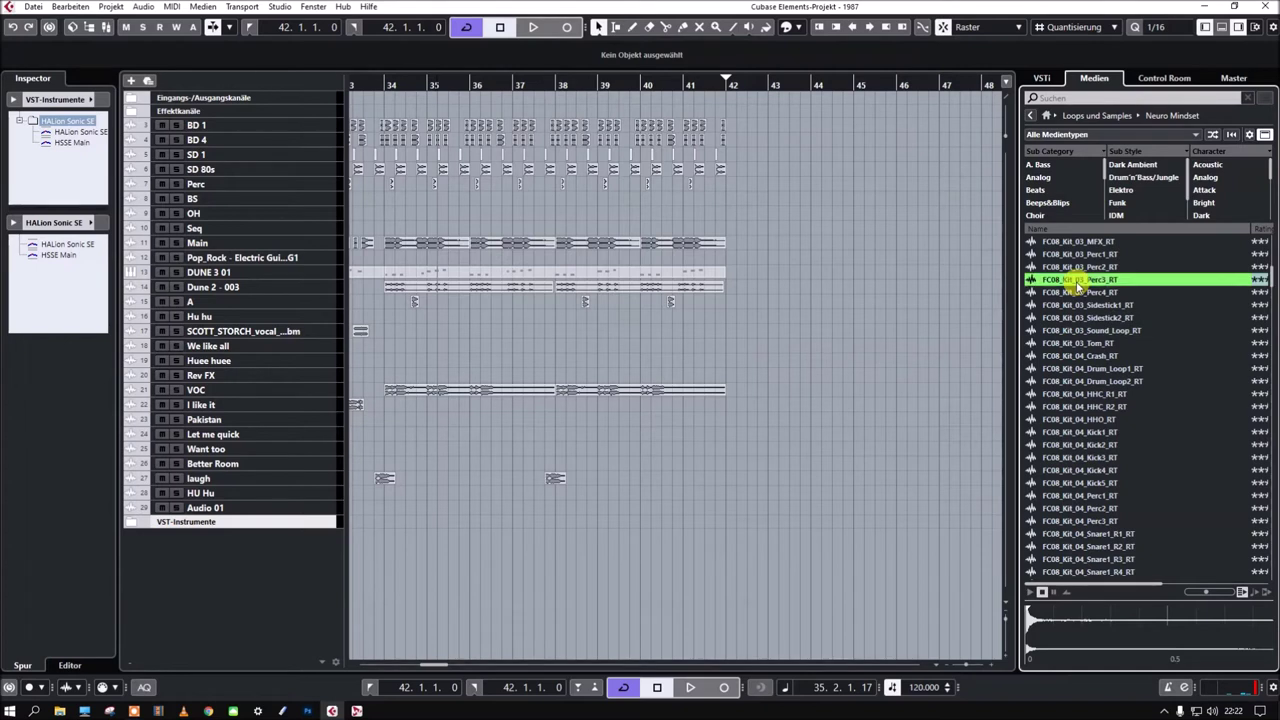
left_click(1070, 305)
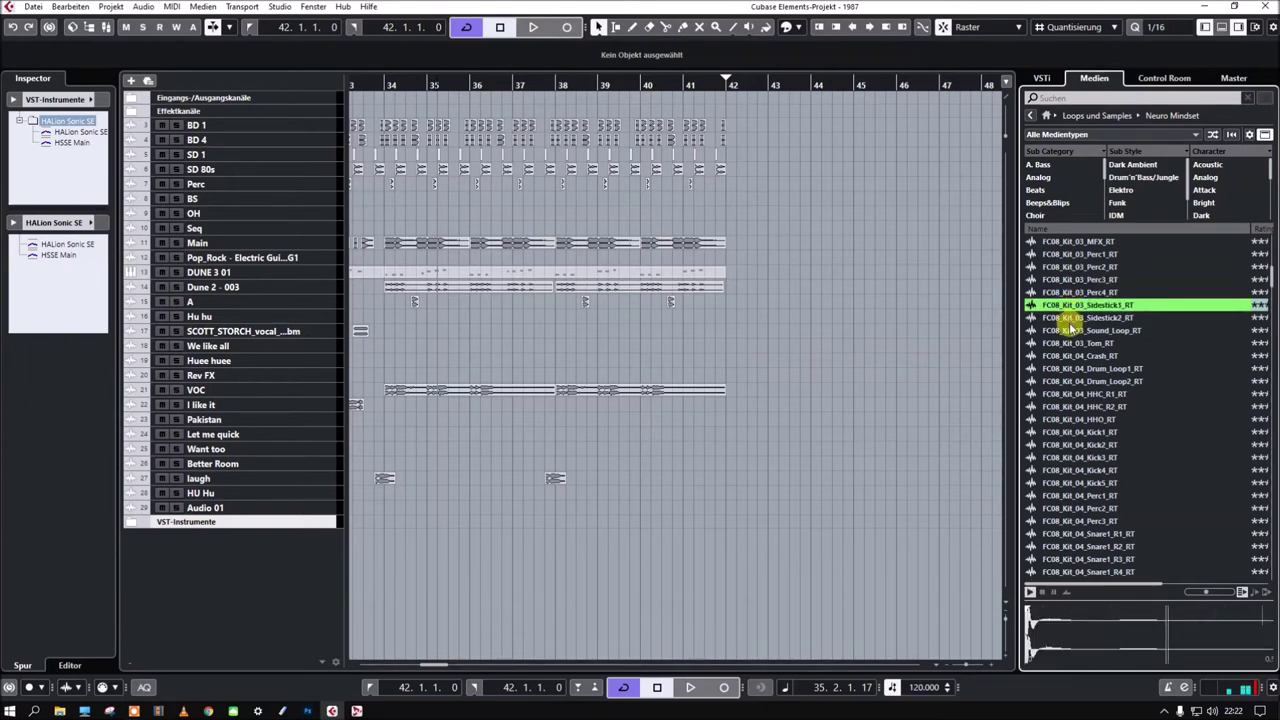
left_click(1068, 331)
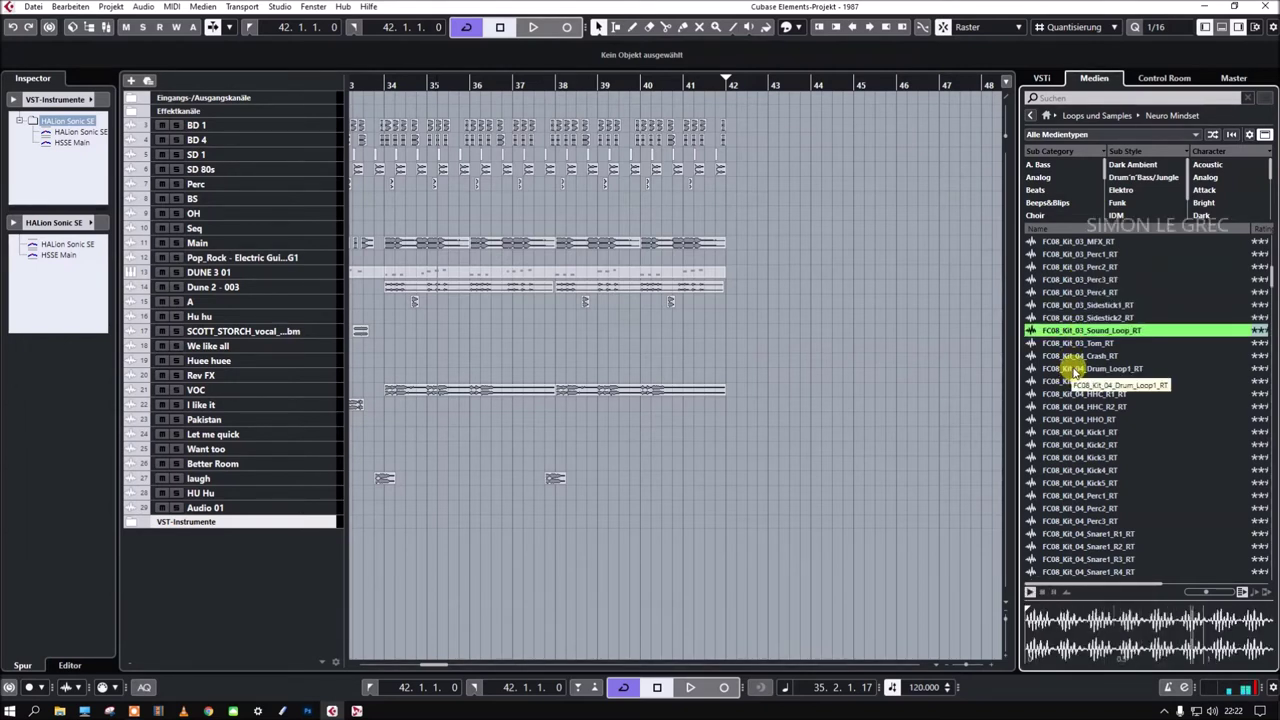
- Audition the Kit_04 loops Drum_Loop1 and Drum_Loop2 and the hi-hat sample HHC_R2
left_click(1074, 370)
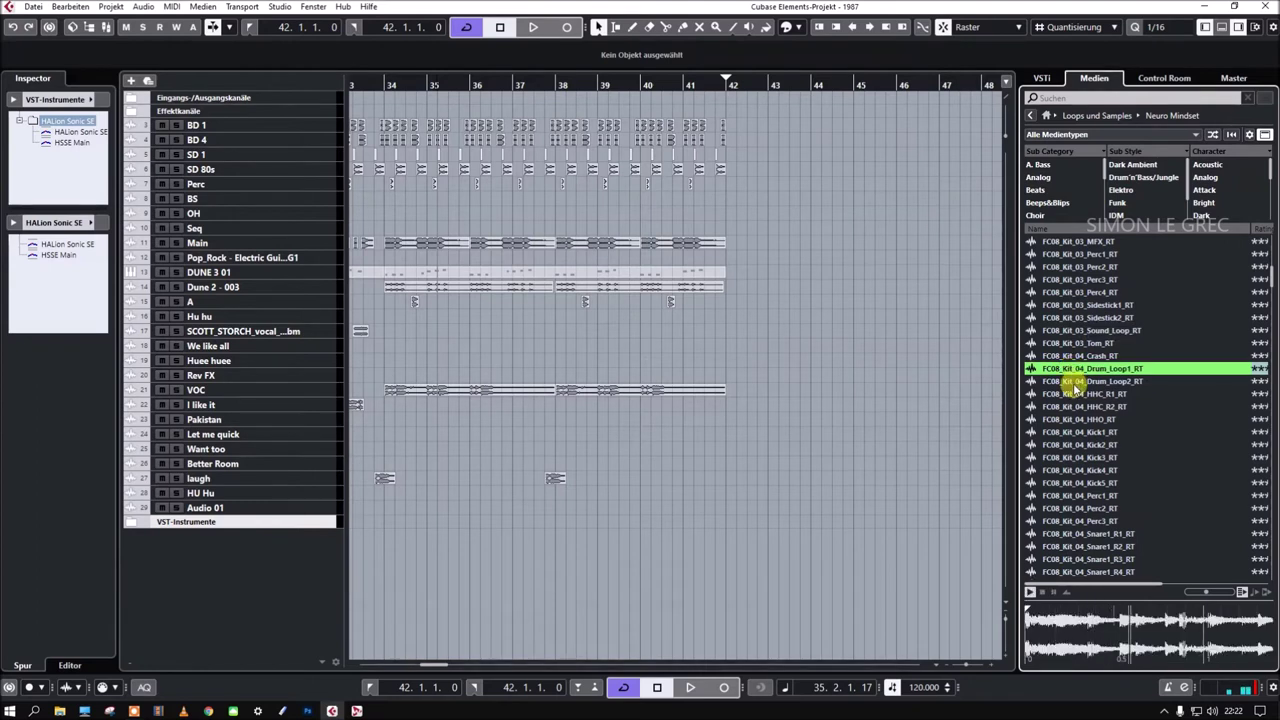
right_click(1072, 383)
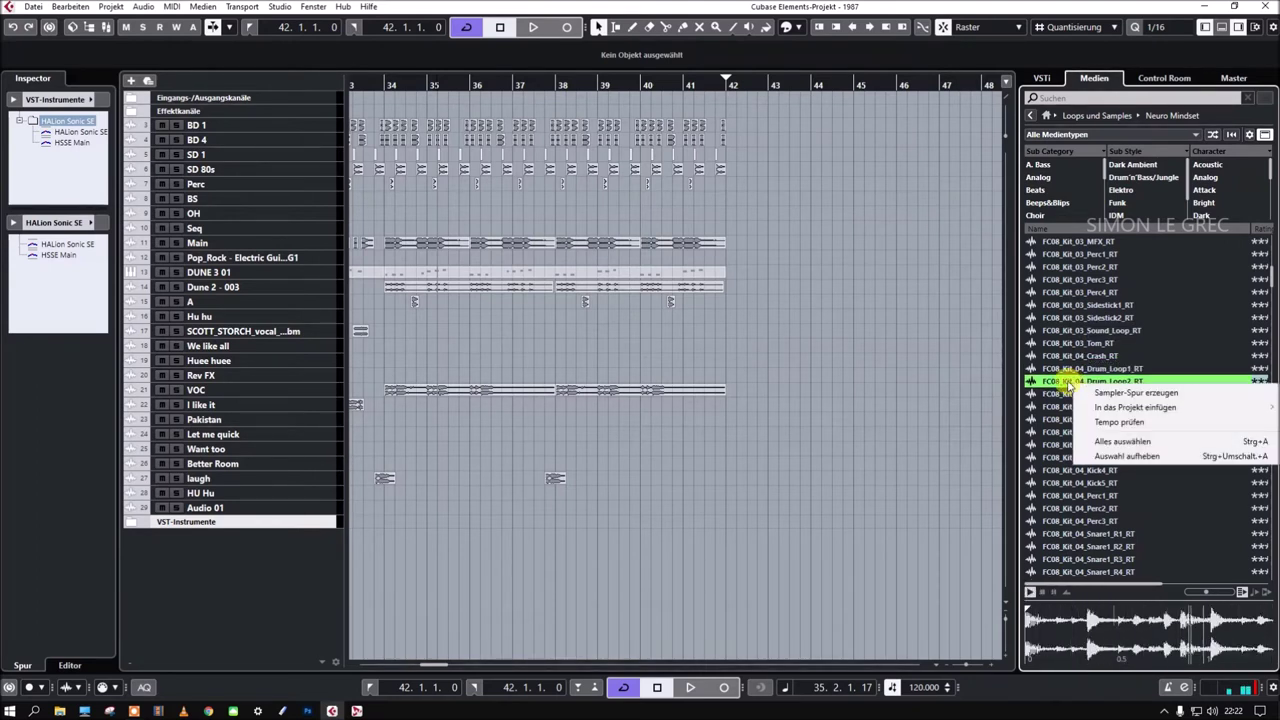
left_click(1064, 406)
left_click(1068, 408)
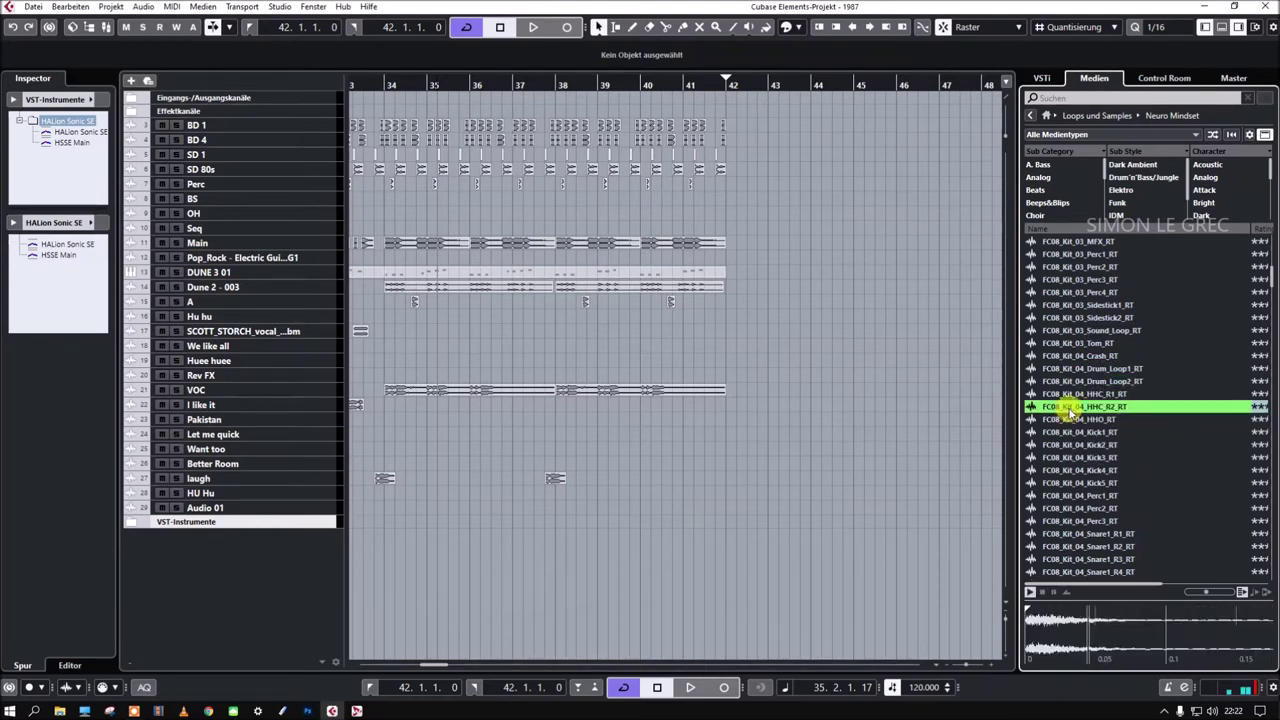
- Audition the Kit_04 one-shot samples Kick2, Kick4, Perc3, Snare1_R2 and Snare1_R4
left_click(1070, 444)
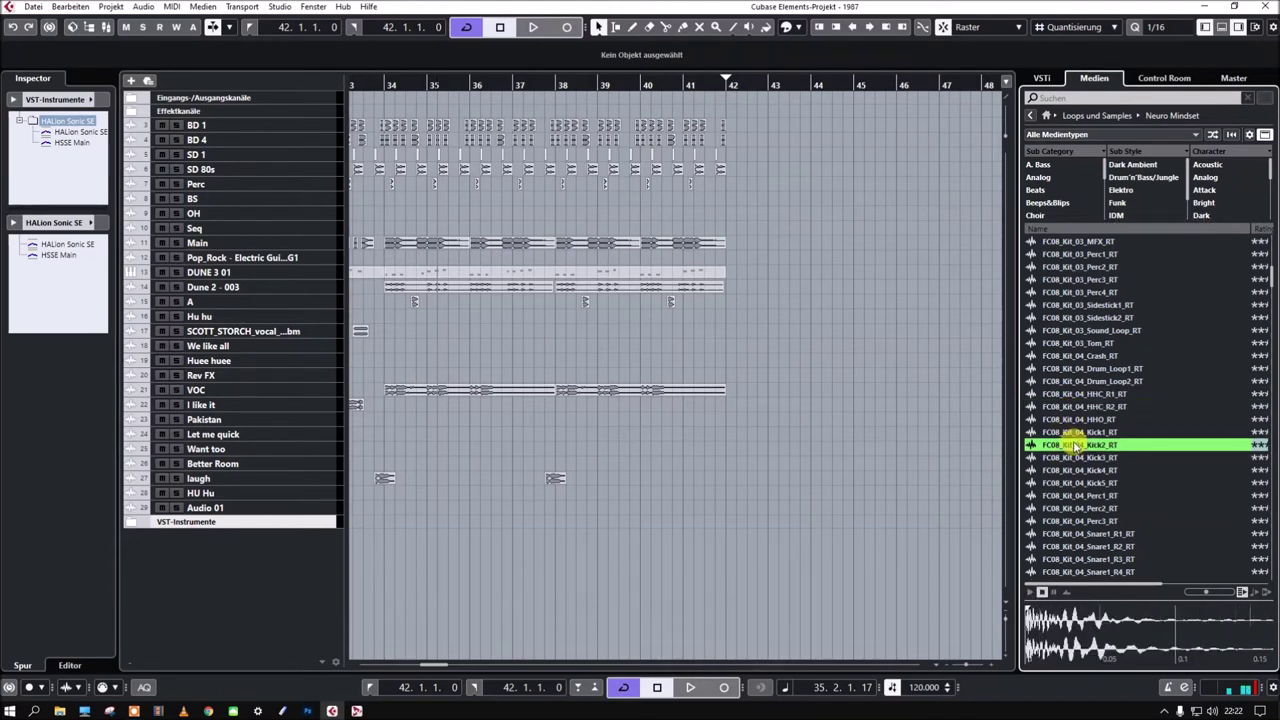
left_click(1078, 470)
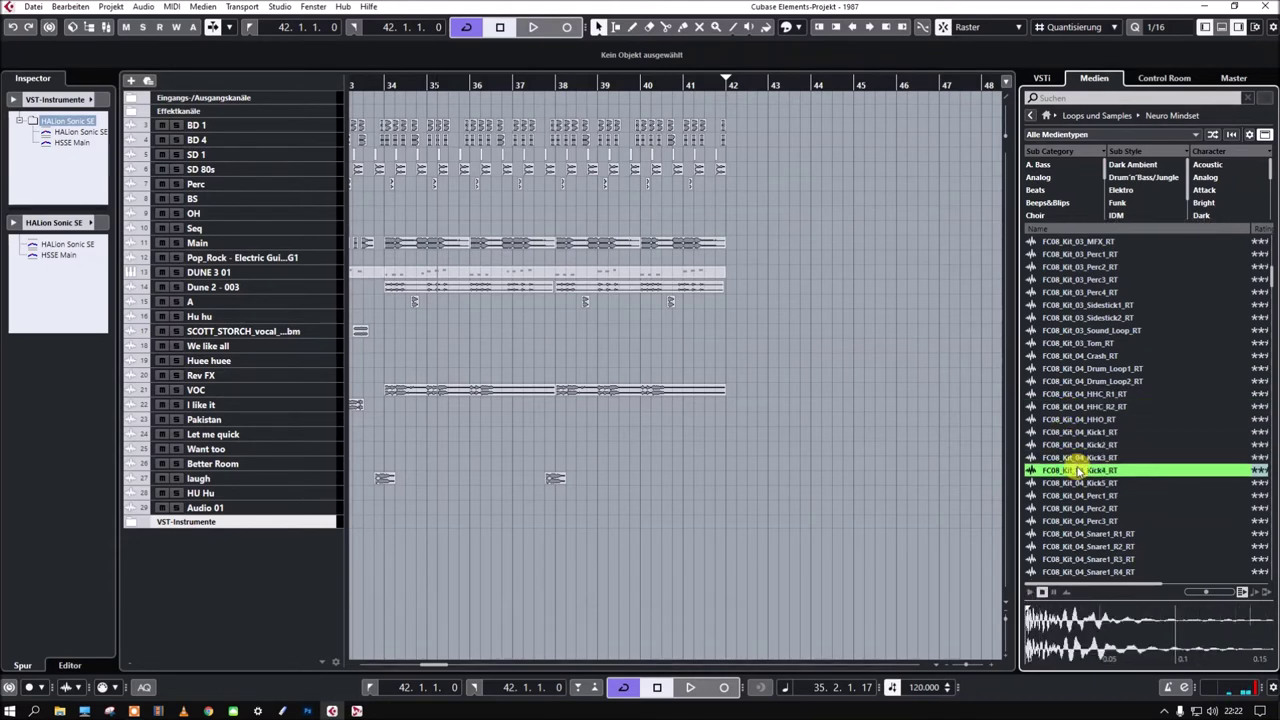
left_click(1076, 520)
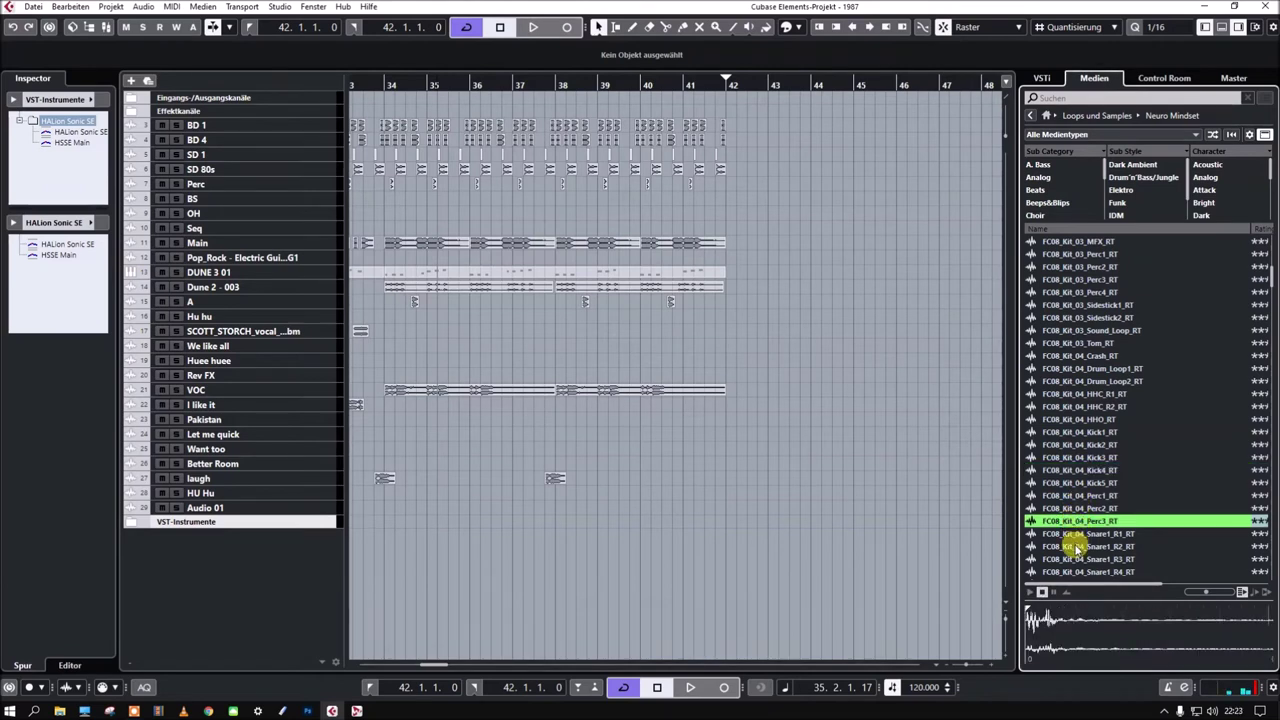
left_click(1076, 547)
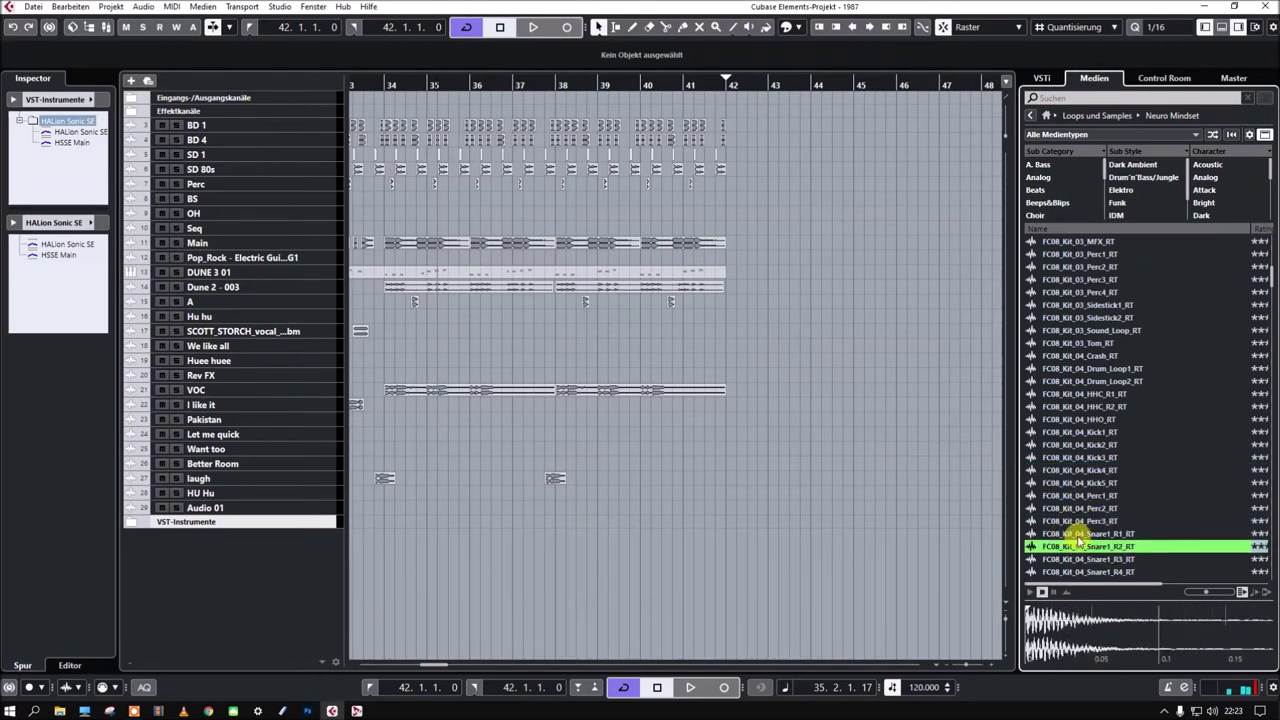
left_click(1081, 571)
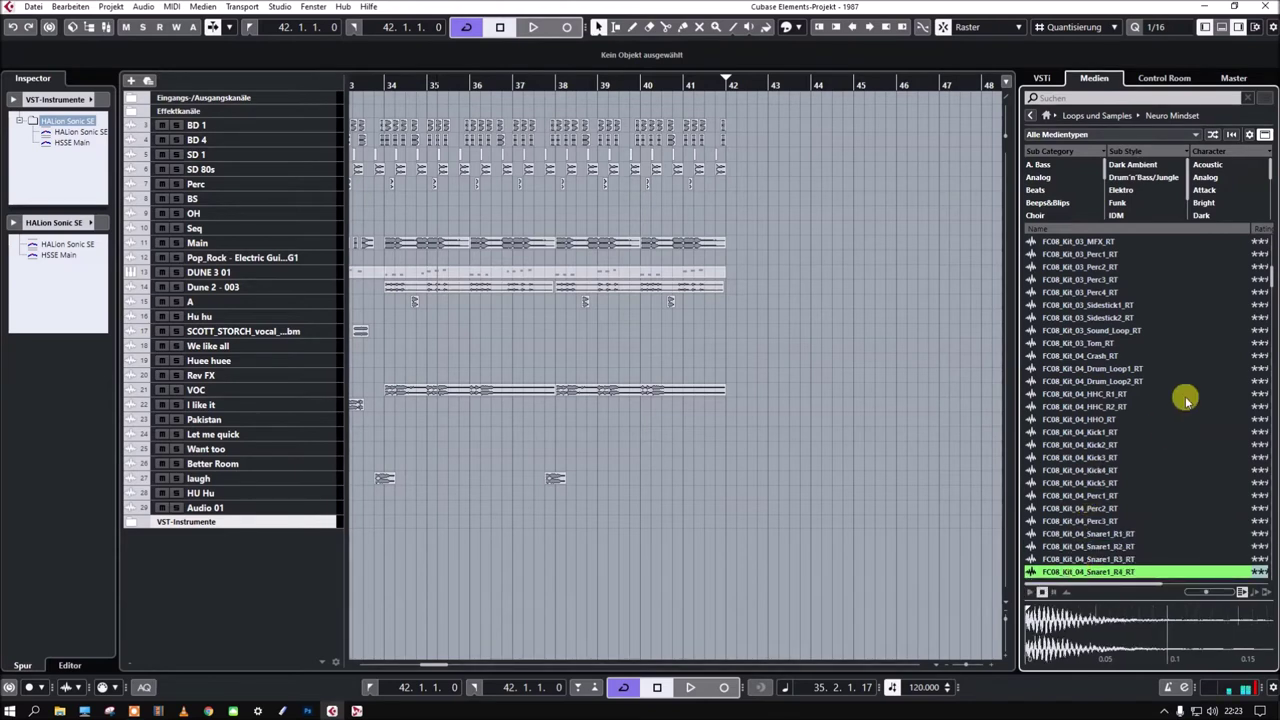
- Audition the Kit_05 samples Crash, HHC3, Kick2, Ride and Snare3
scroll(1265, 285, "down", 9)
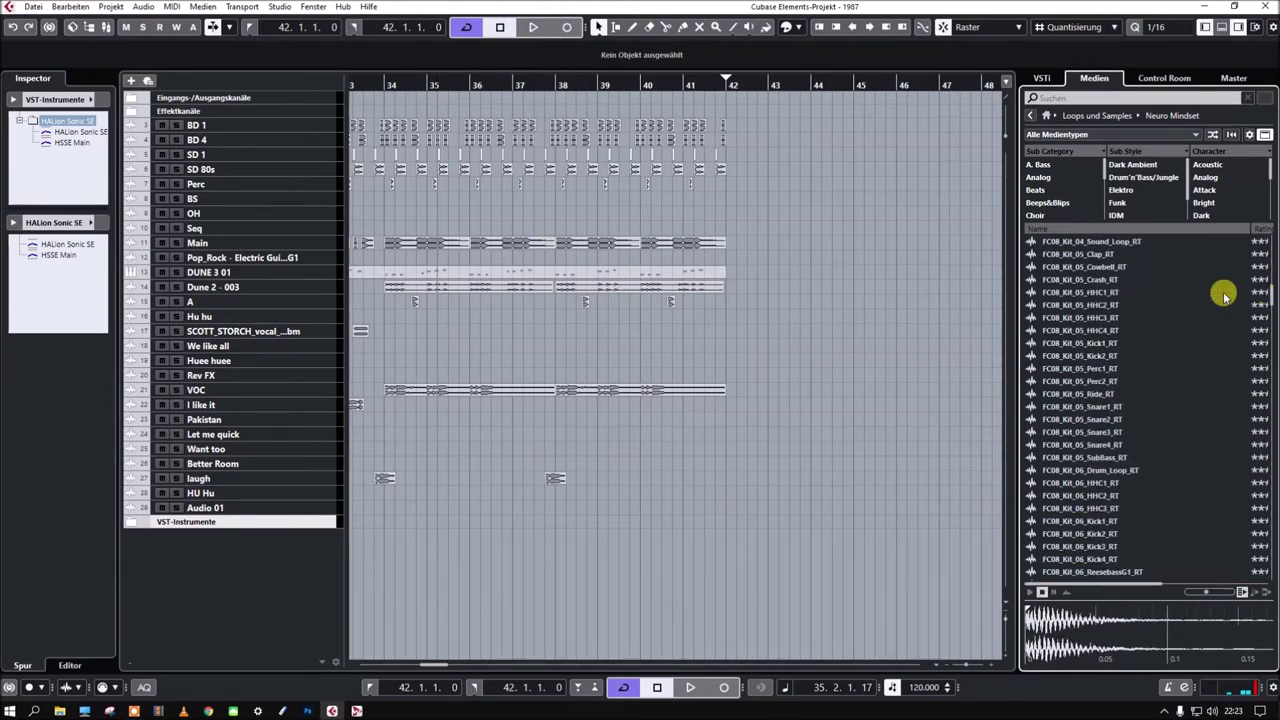
left_click(1068, 280)
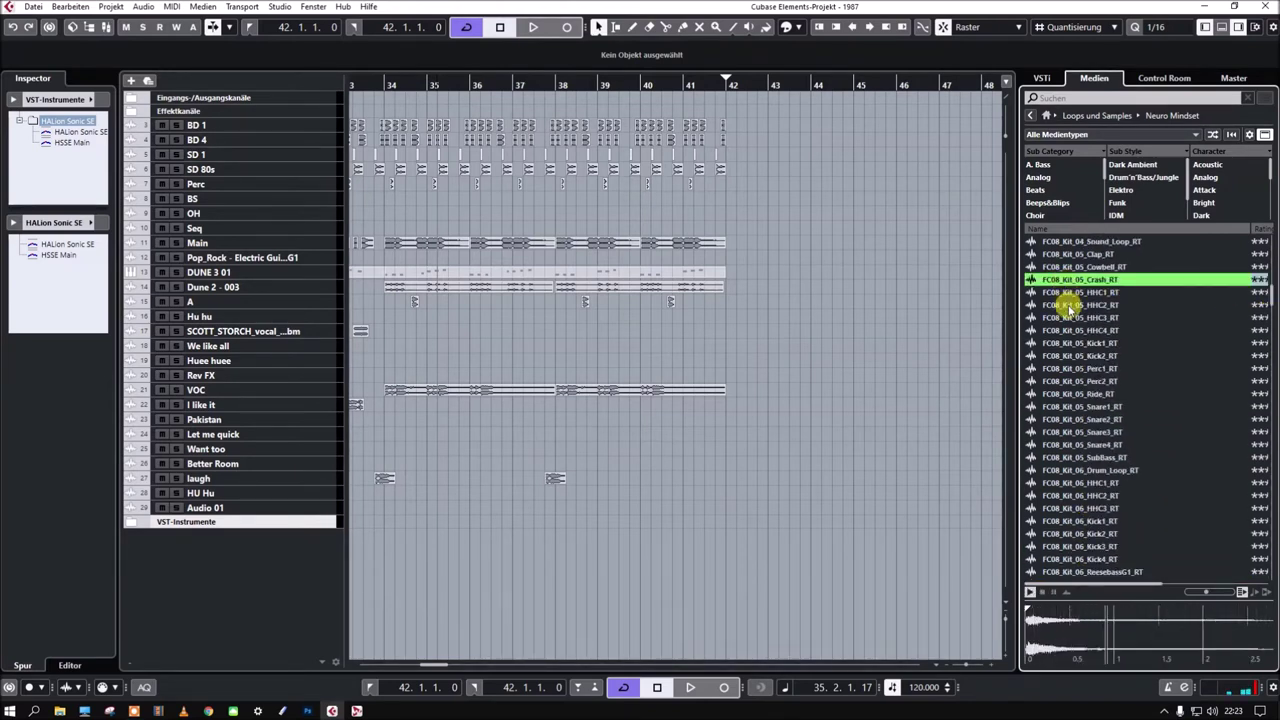
left_click(1070, 318)
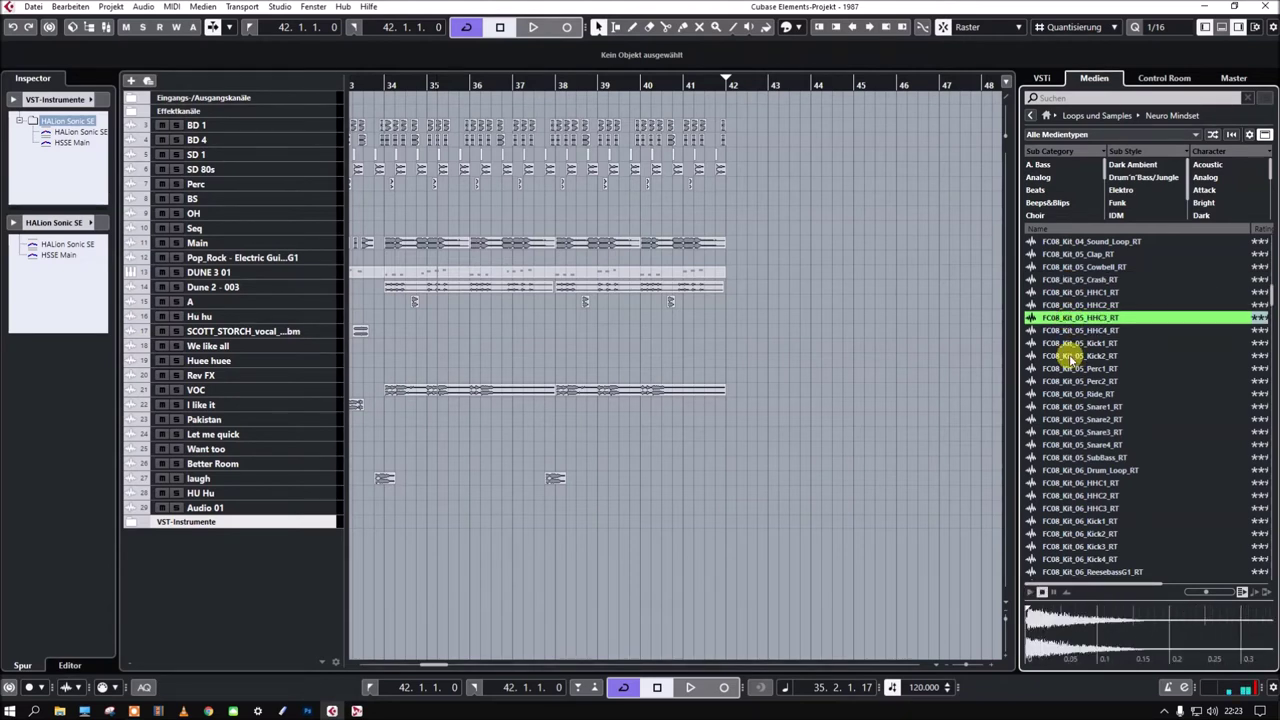
left_click(1070, 357)
left_click(1074, 393)
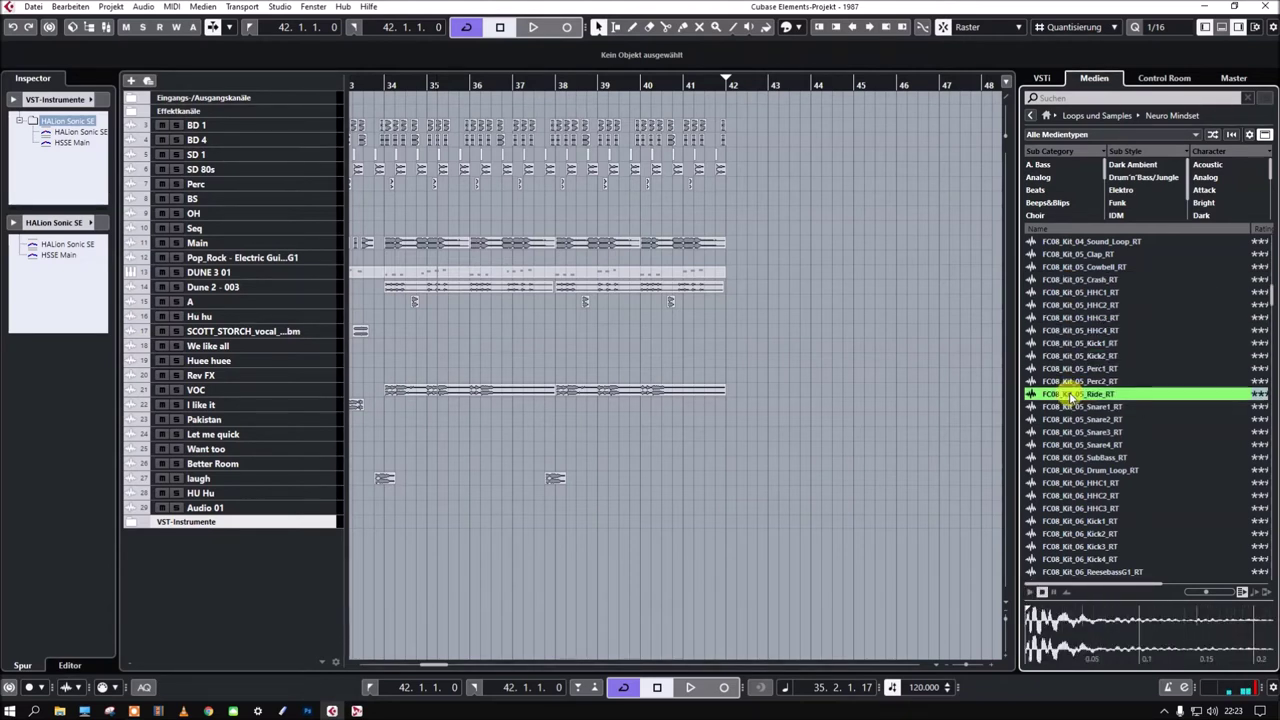
left_click(1078, 431)
- Audition the Kit_06 samples HHC1, HHC3, Kick4 and ReesebassG1
scroll(1085, 415, "down", 5)
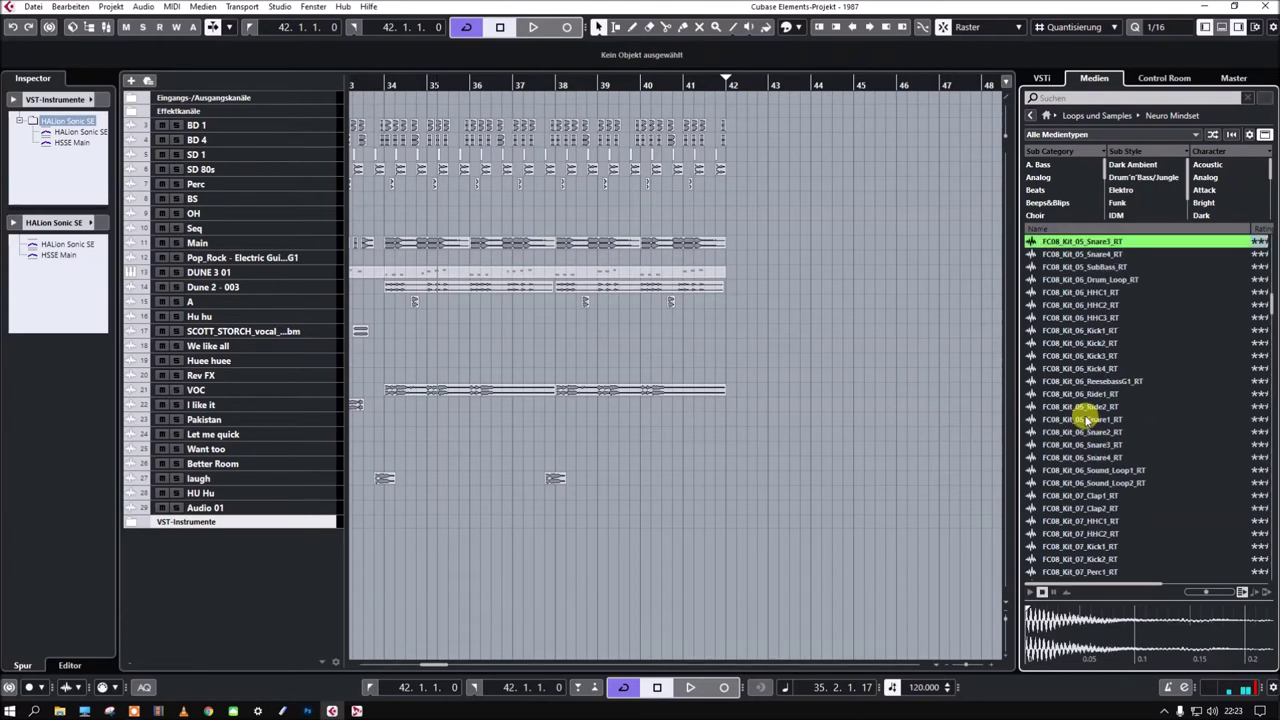
left_click(1074, 293)
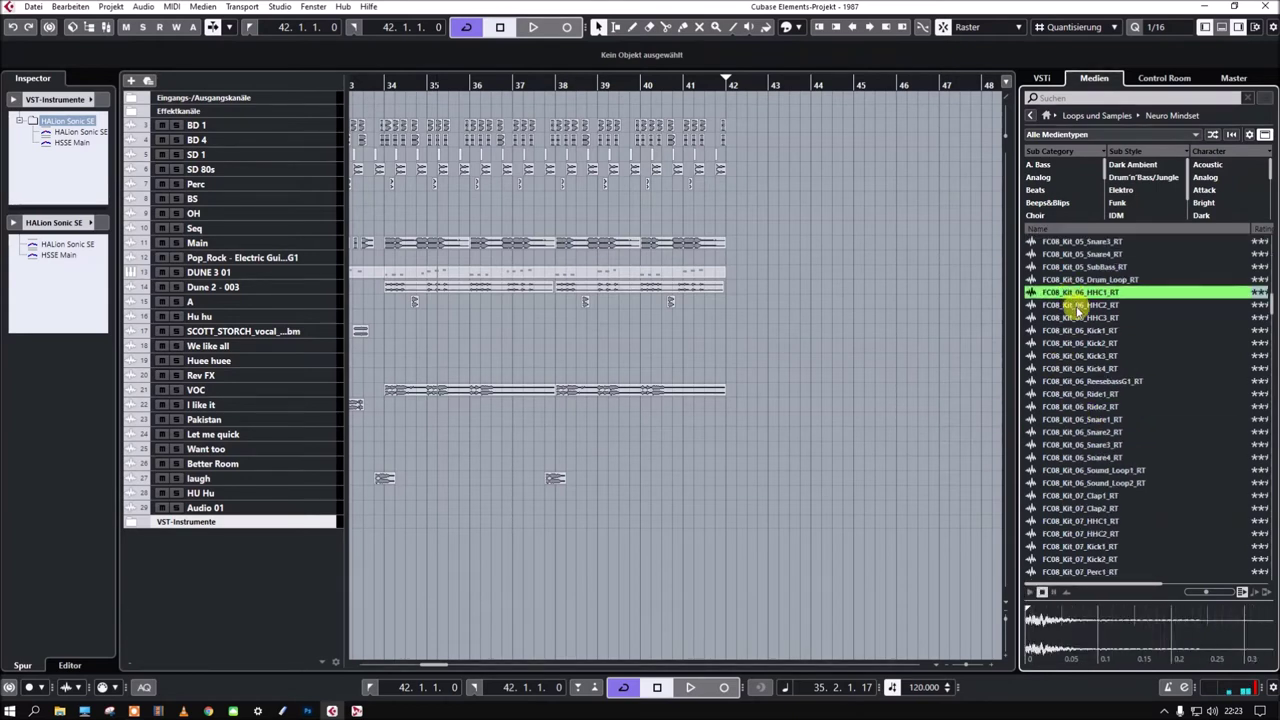
left_click(1077, 319)
left_click(1079, 368)
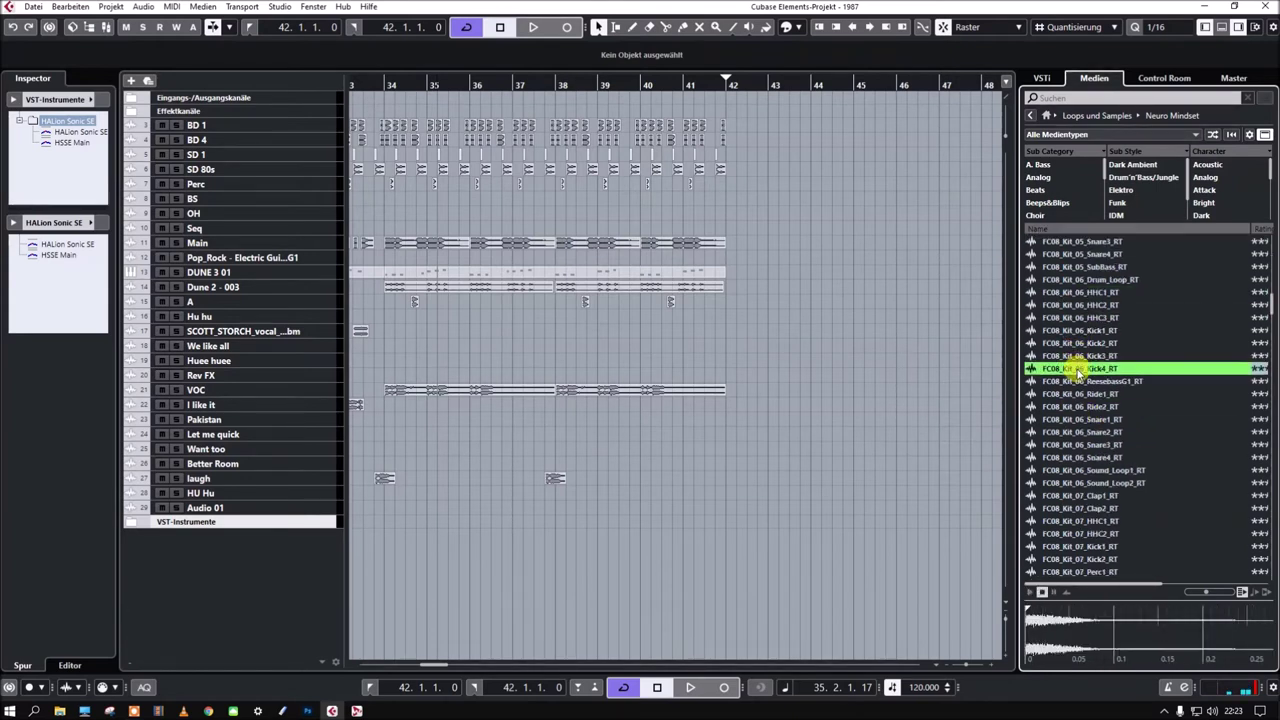
left_click(1073, 382)
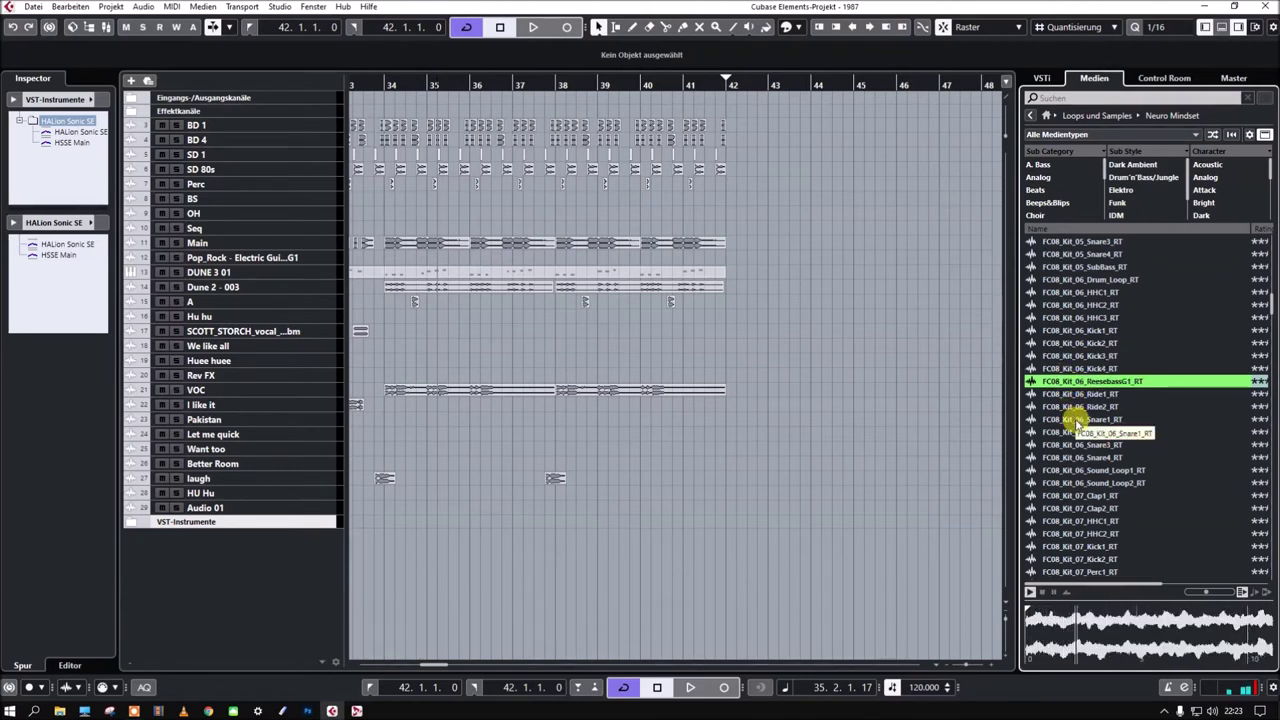
- Audition the Kit_06 samples Ride2 and Snare3 and the loops Sound_Loop2 and Sound_Loop1
left_click(1160, 407)
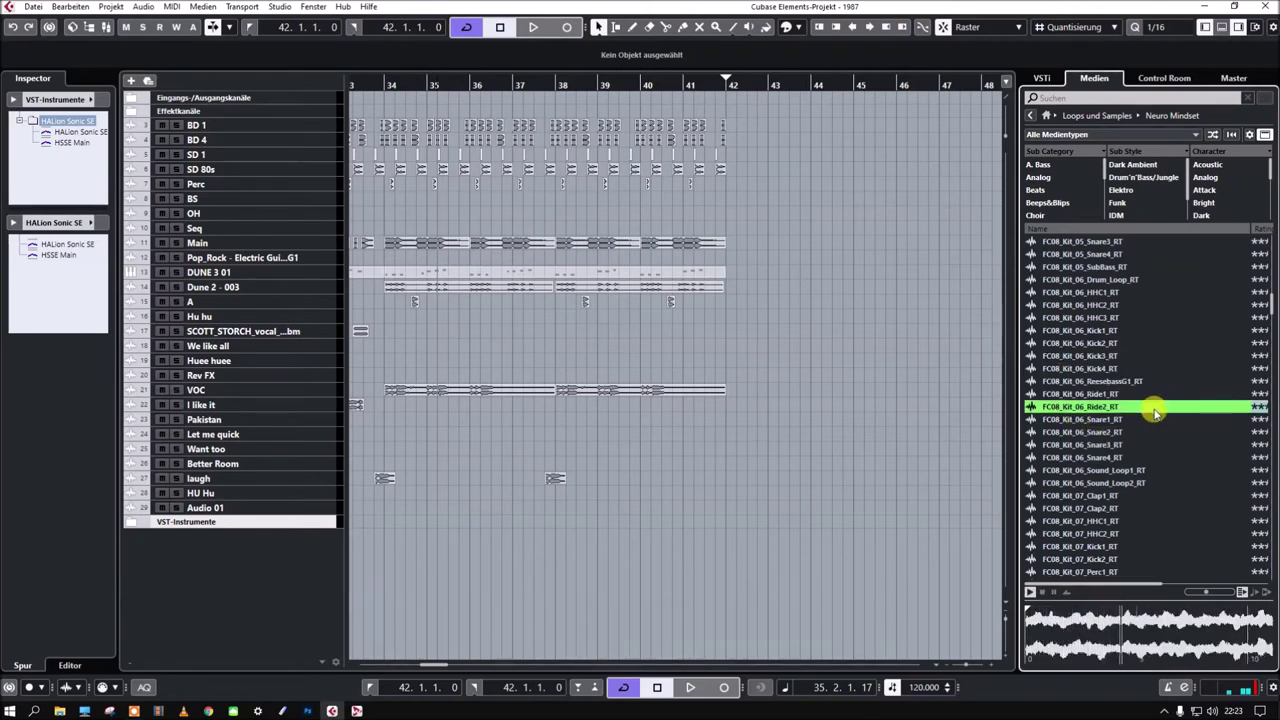
left_click(1163, 446)
scroll(1163, 450, "down", 3)
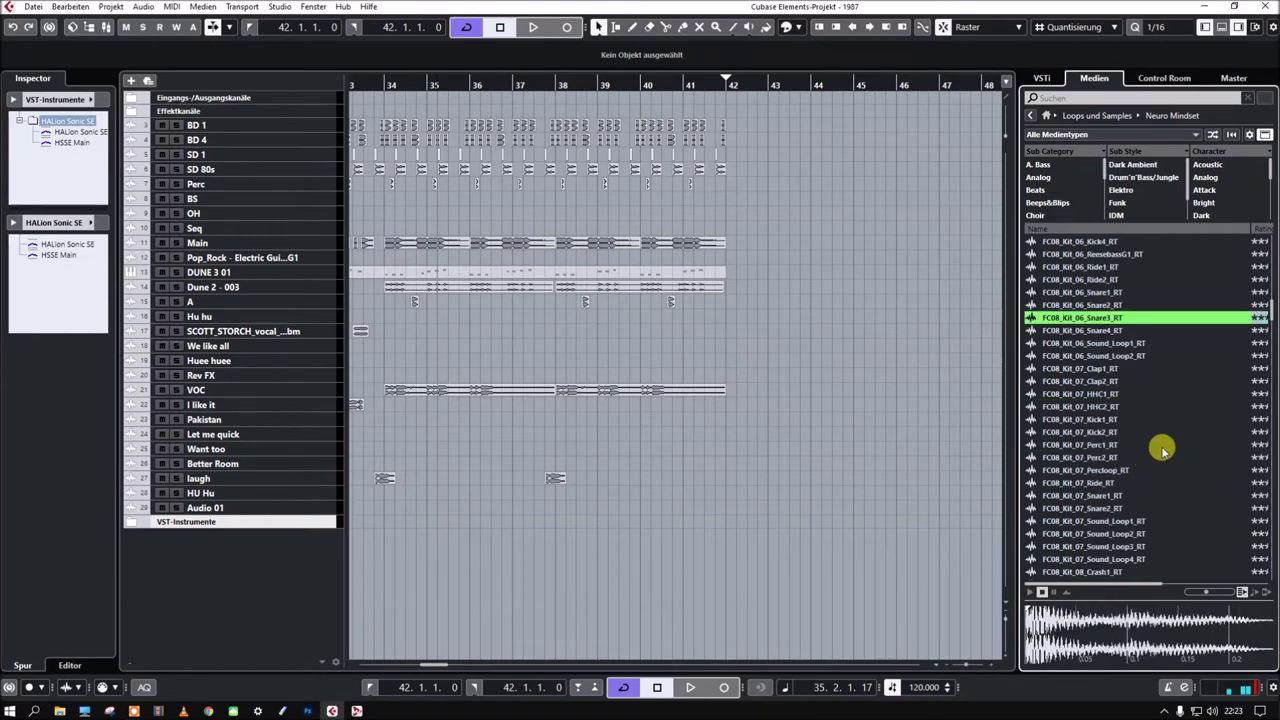
left_click(1165, 358)
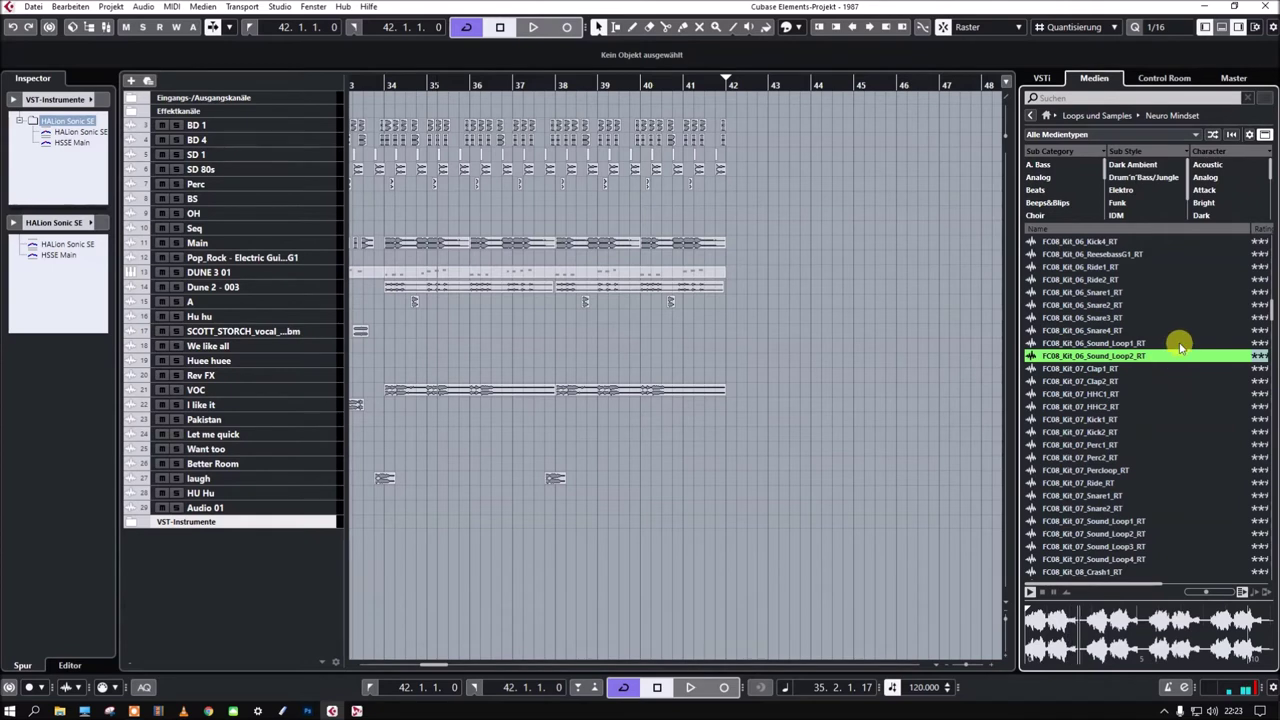
left_click(1180, 344)
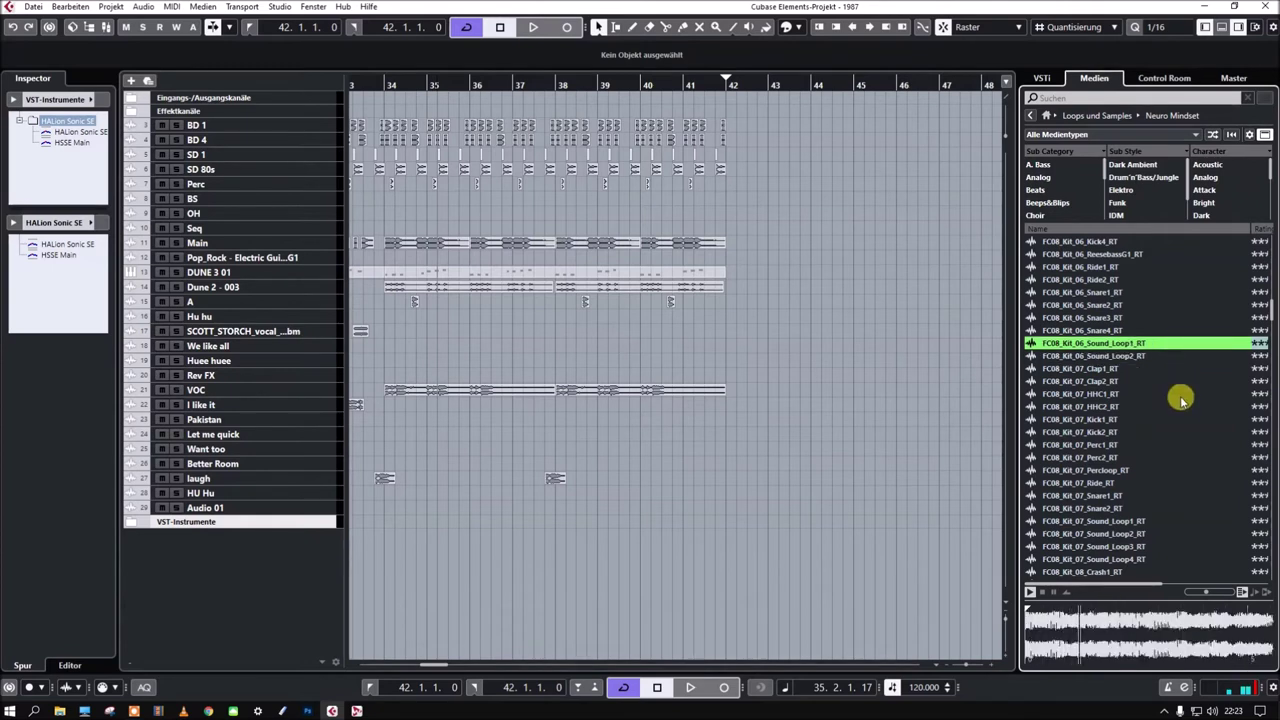
- Audition the Kit_07 loops Percloop, Sound_Loop2 and Sound_Loop4
left_click(1180, 472)
scroll(1180, 478, "down", 5)
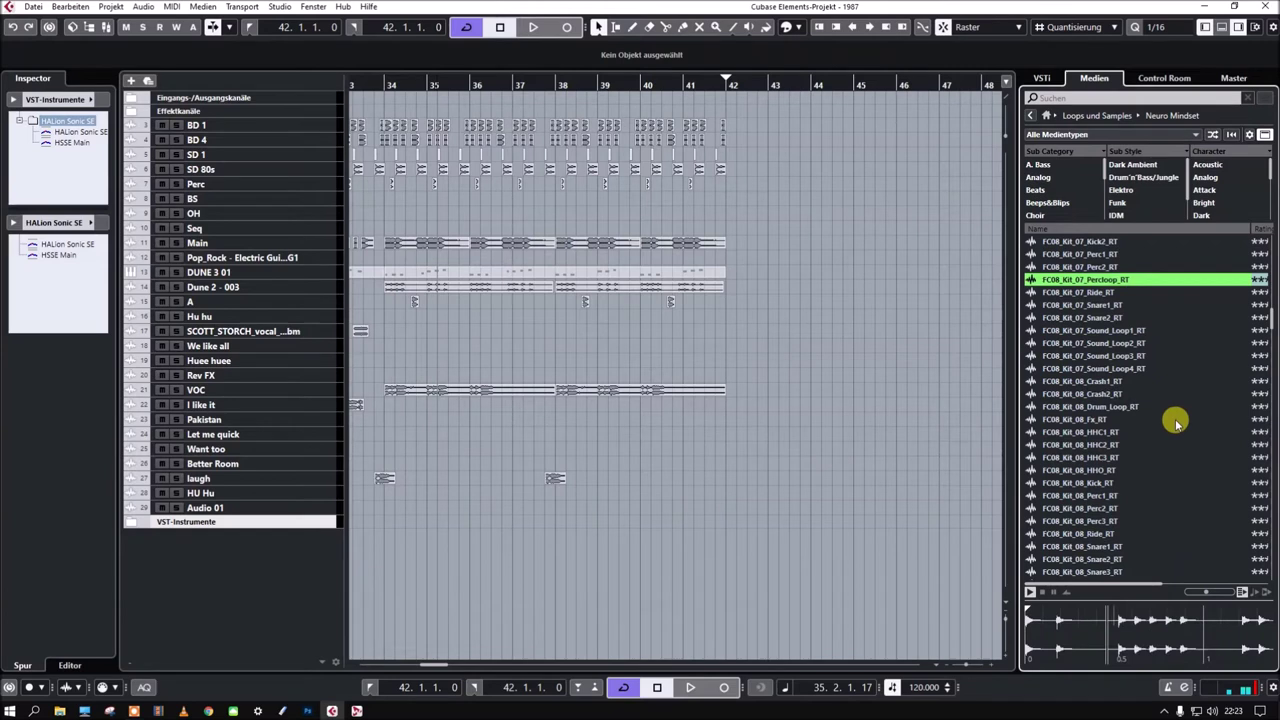
left_click(1185, 343)
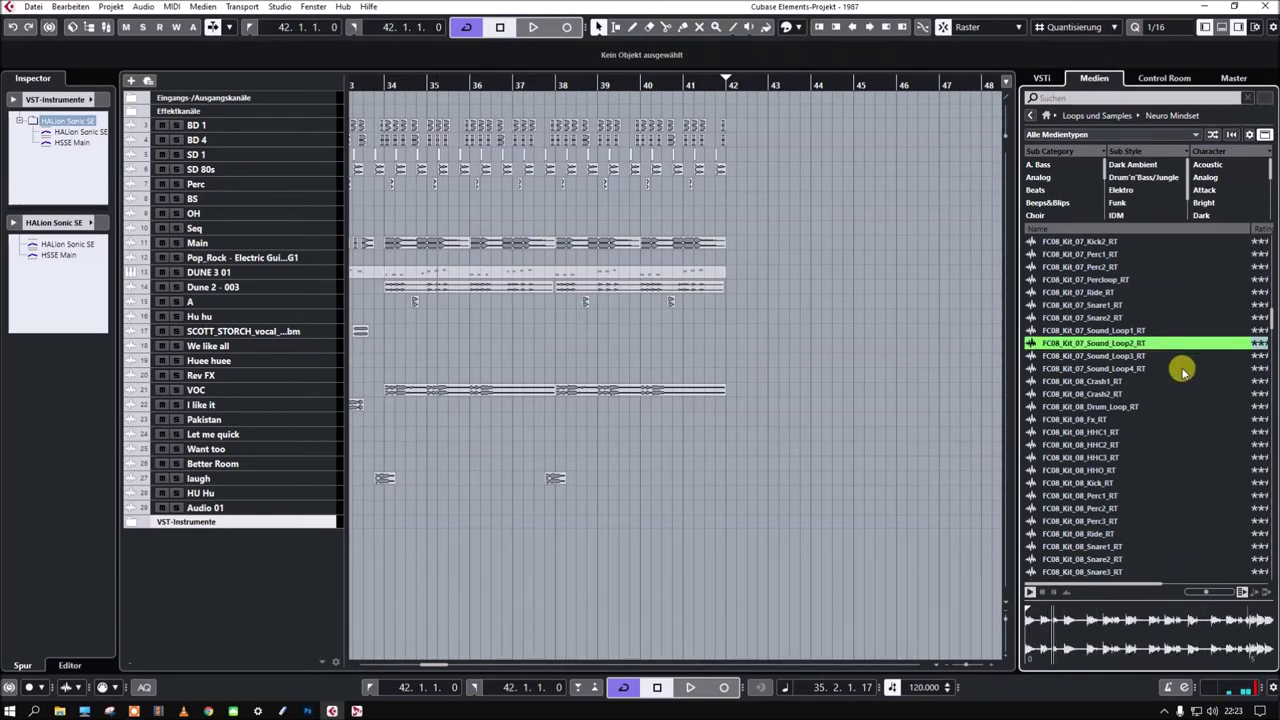
left_click(1182, 370)
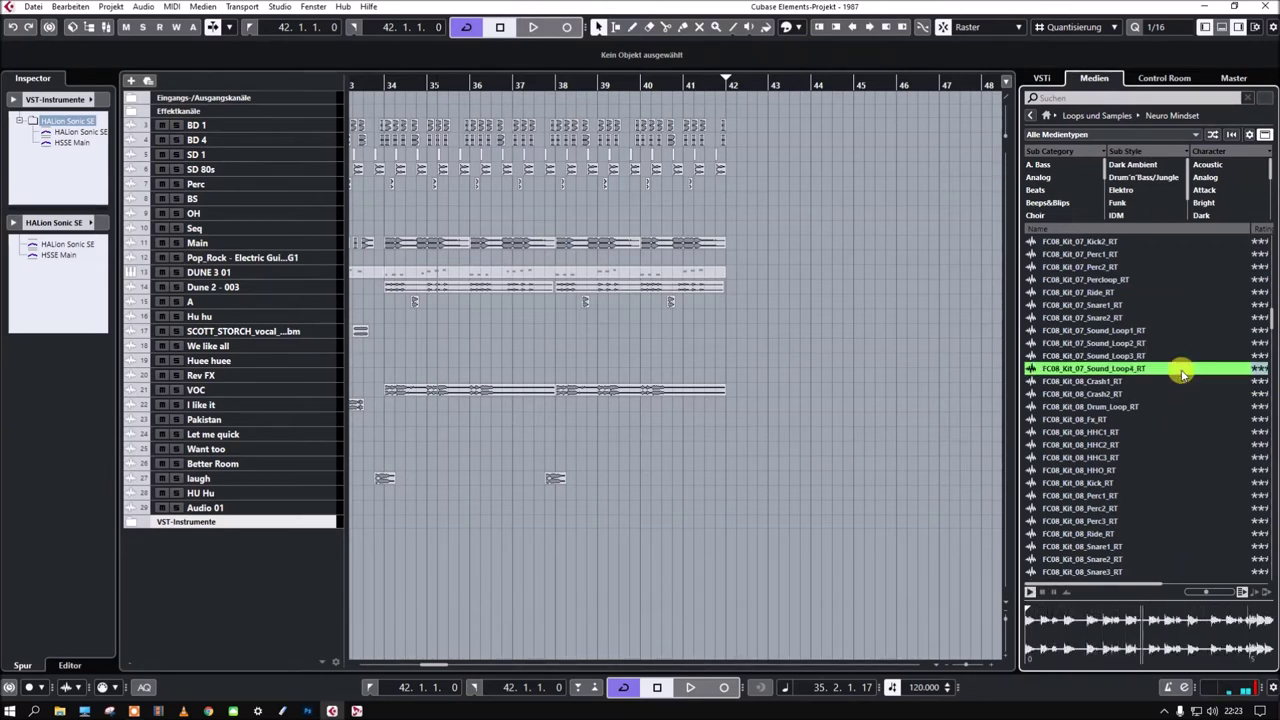
- Audition the Kit_08 Sound_Loop and the Kit_09 samples Crash, Kick and Tom1
scroll(1165, 465, "down", 5)
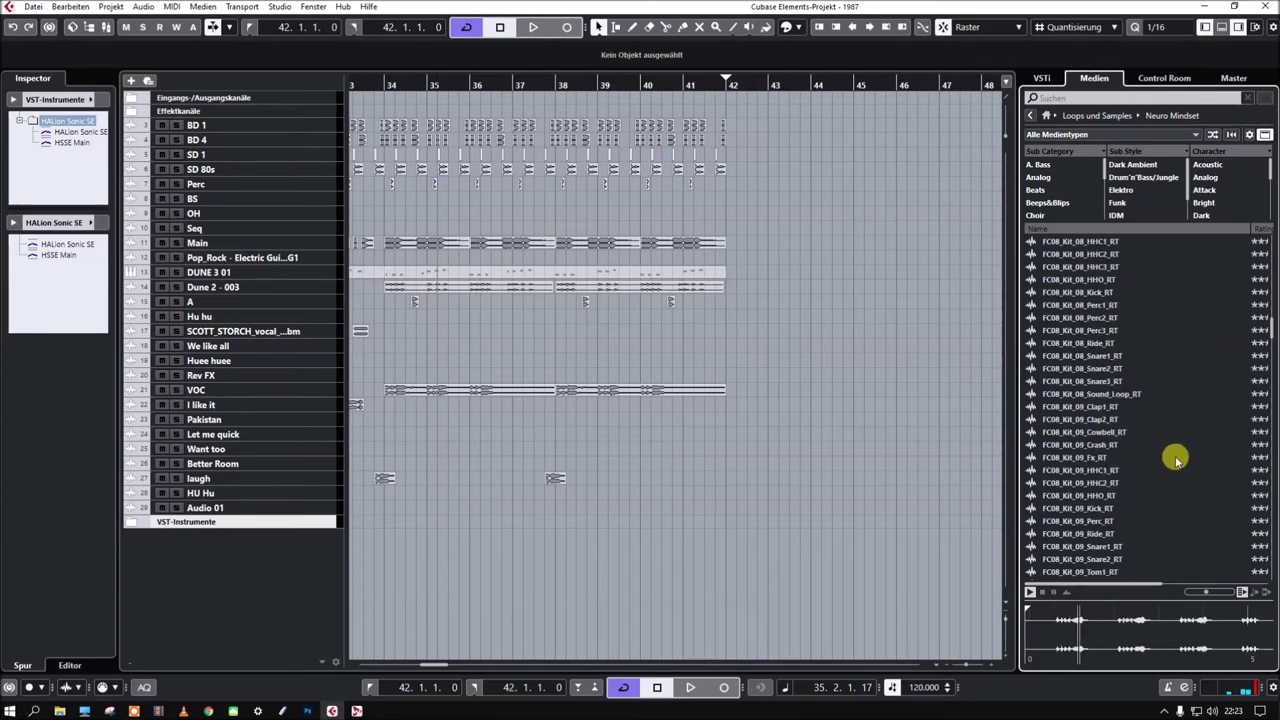
left_click(1100, 395)
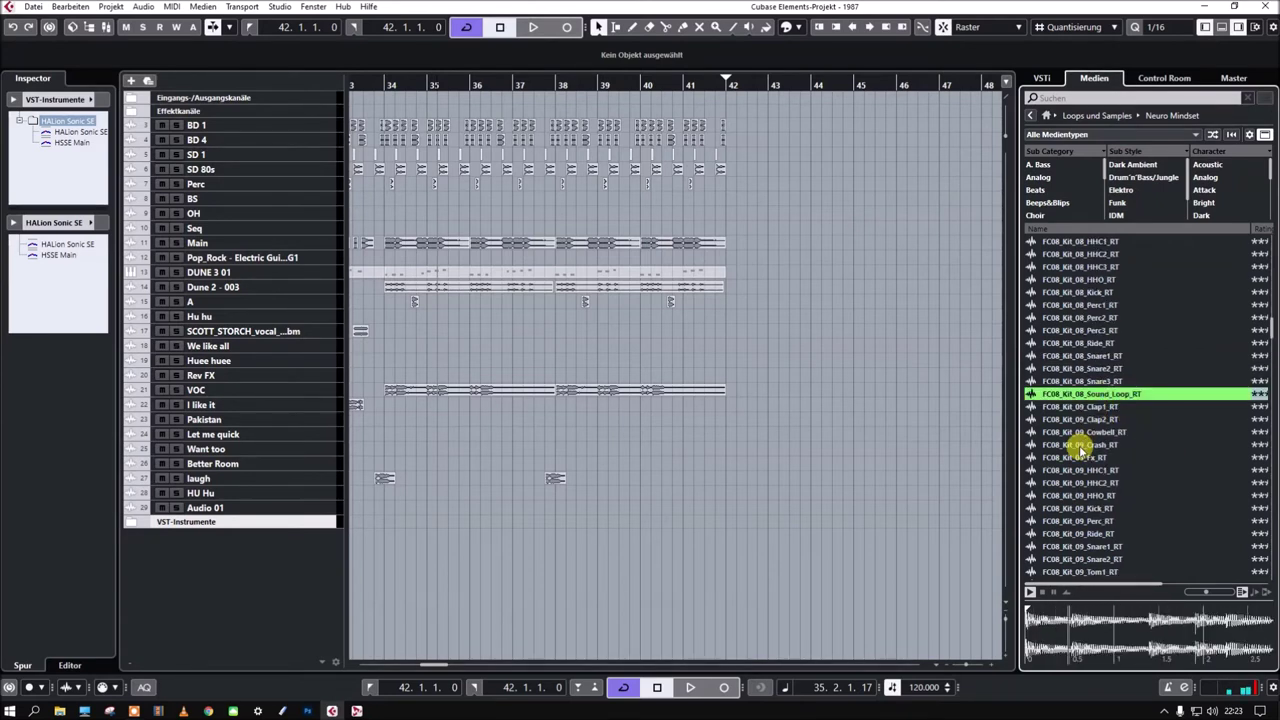
left_click(1080, 447)
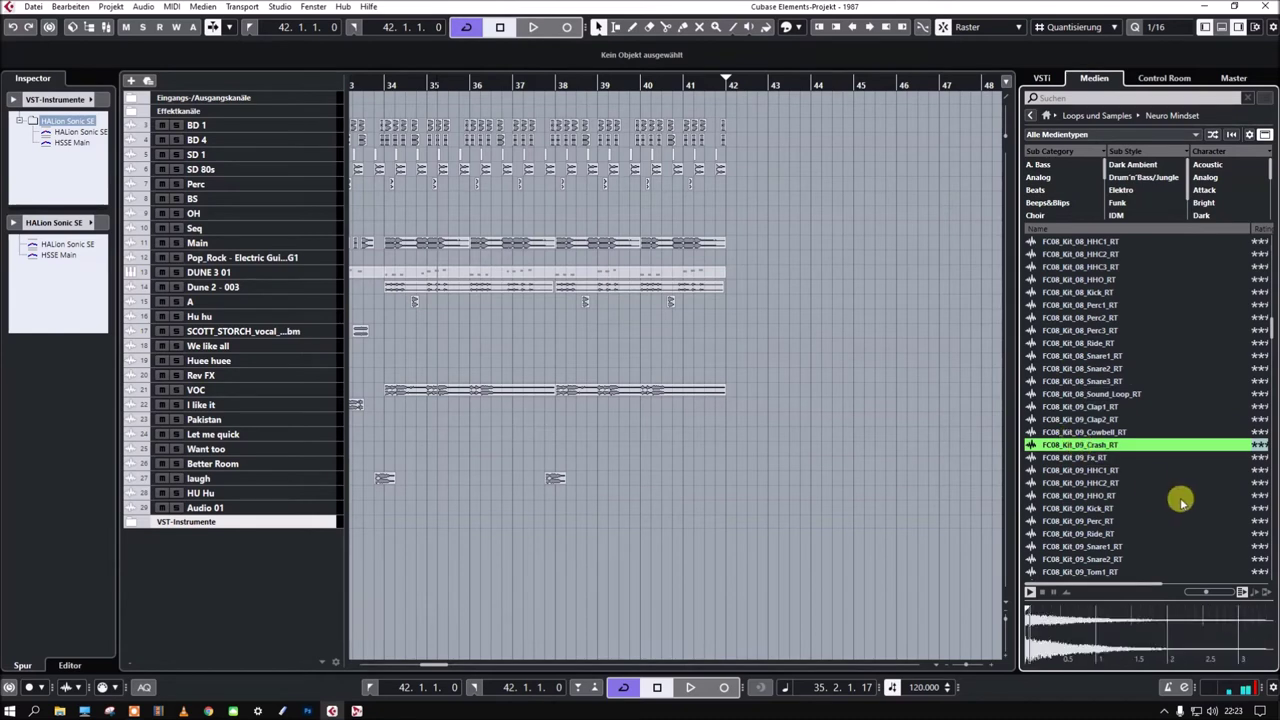
scroll(1160, 490, "down", 5)
left_click(1083, 318)
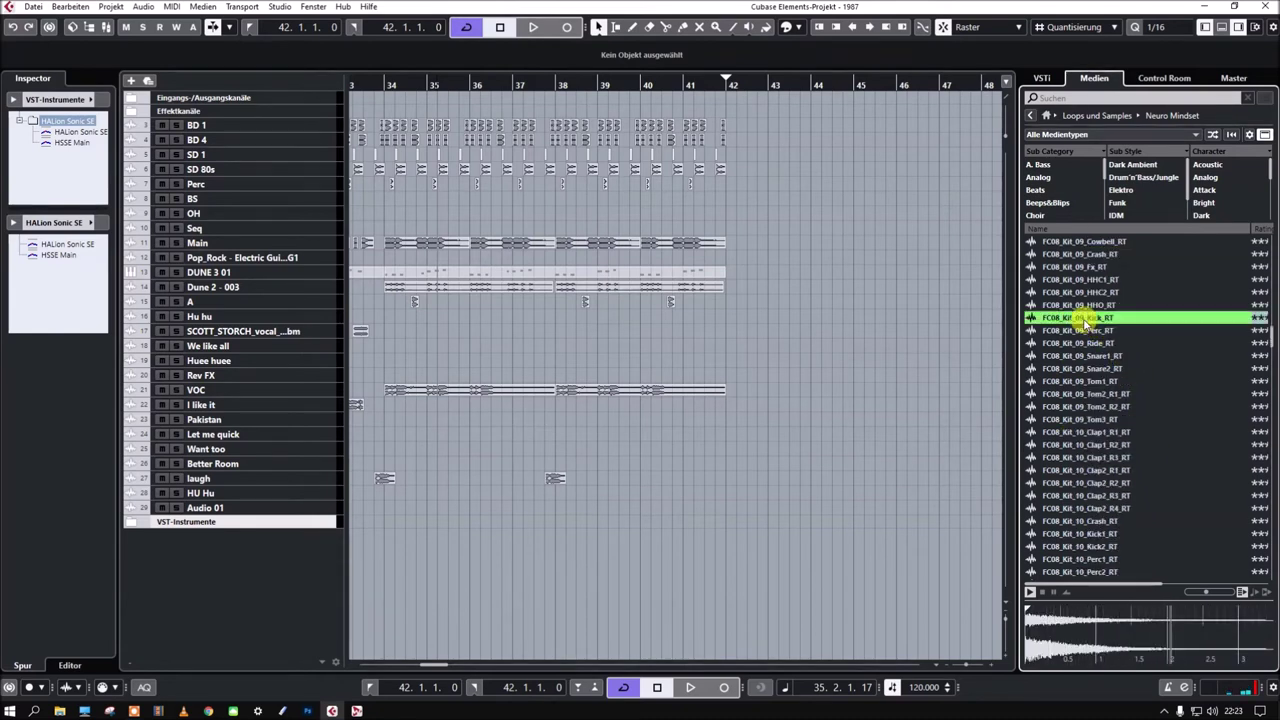
left_click(1082, 381)
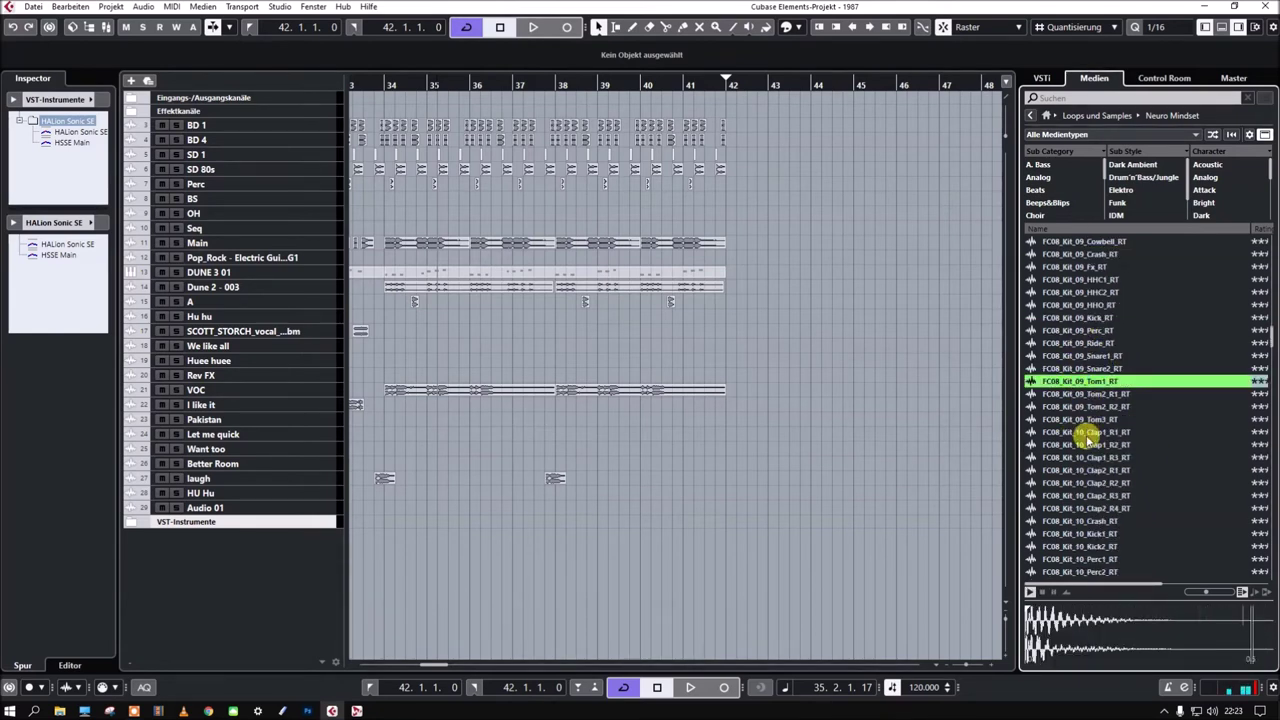
- Audition the Kit_10 samples Clap1_R1, Clap2_R1, Clap2_R4 and Kick2
left_click(1087, 432)
left_click(1087, 470)
left_click(1087, 509)
left_click(1088, 546)
- Audition the Kit_10 samples Kick1, Perc1, Perc4 and Perc6_R5
scroll(1143, 457, "down", 5)
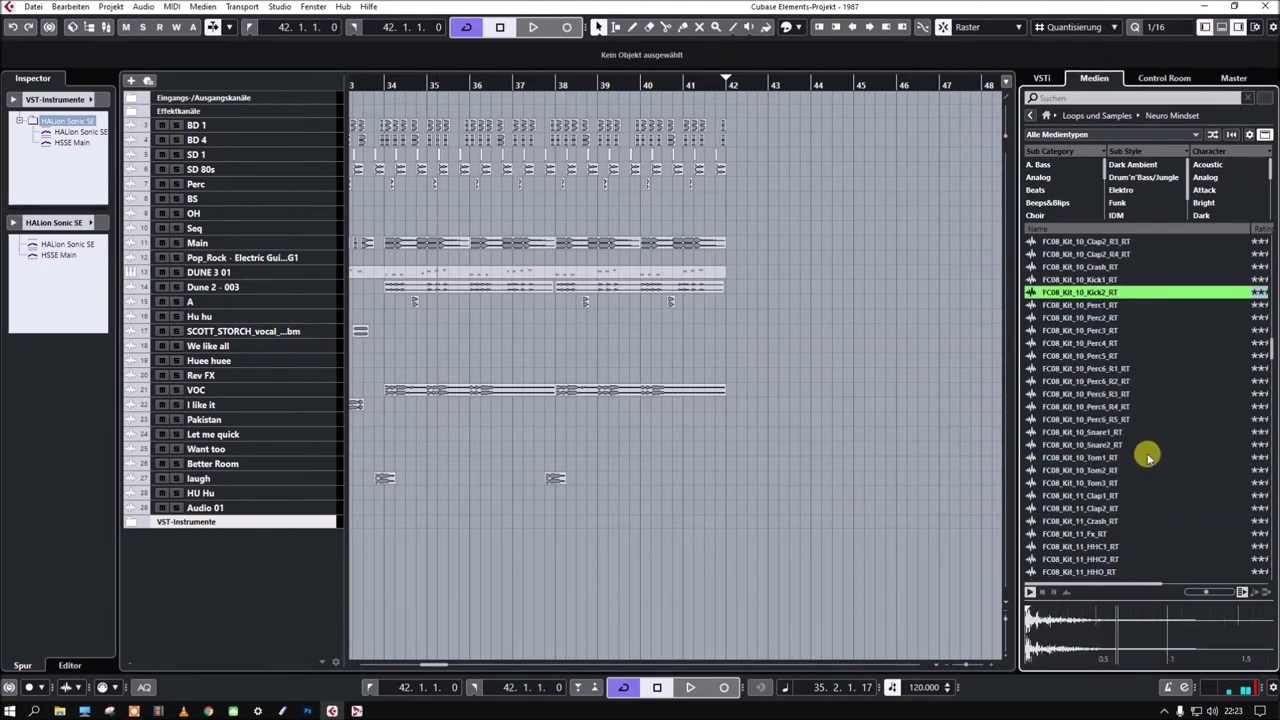
left_click(1085, 280)
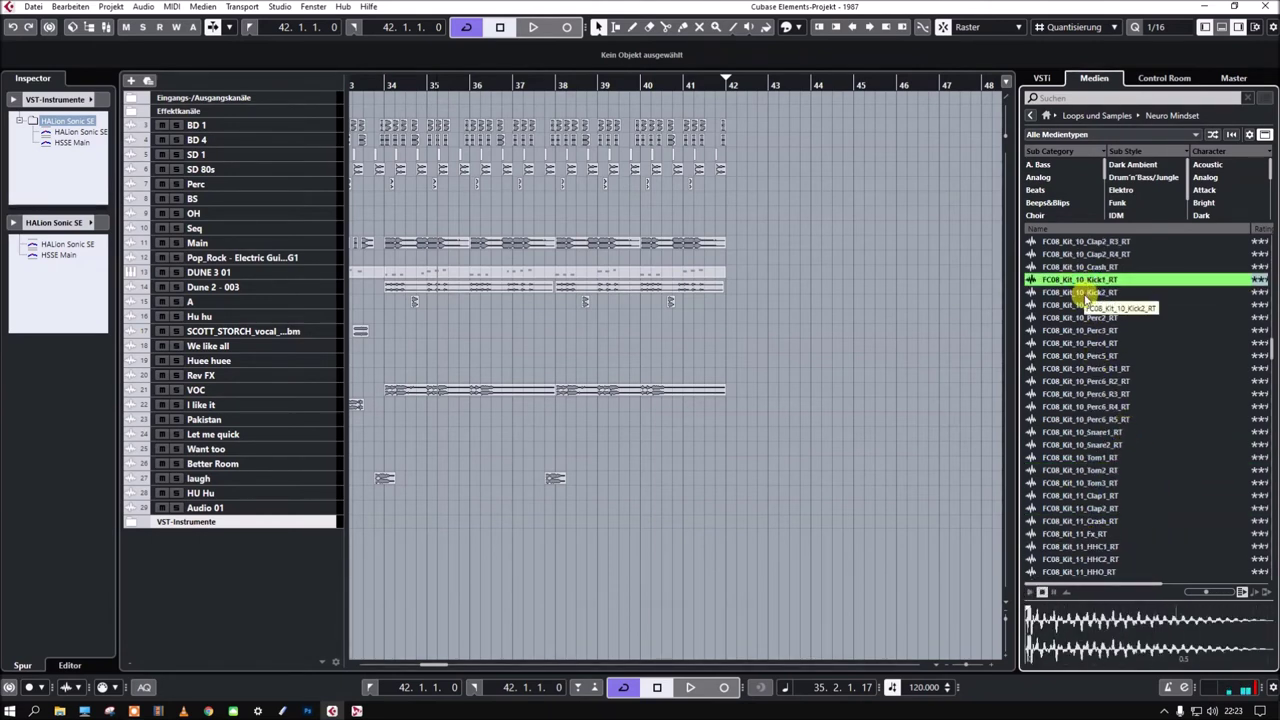
left_click(1087, 305)
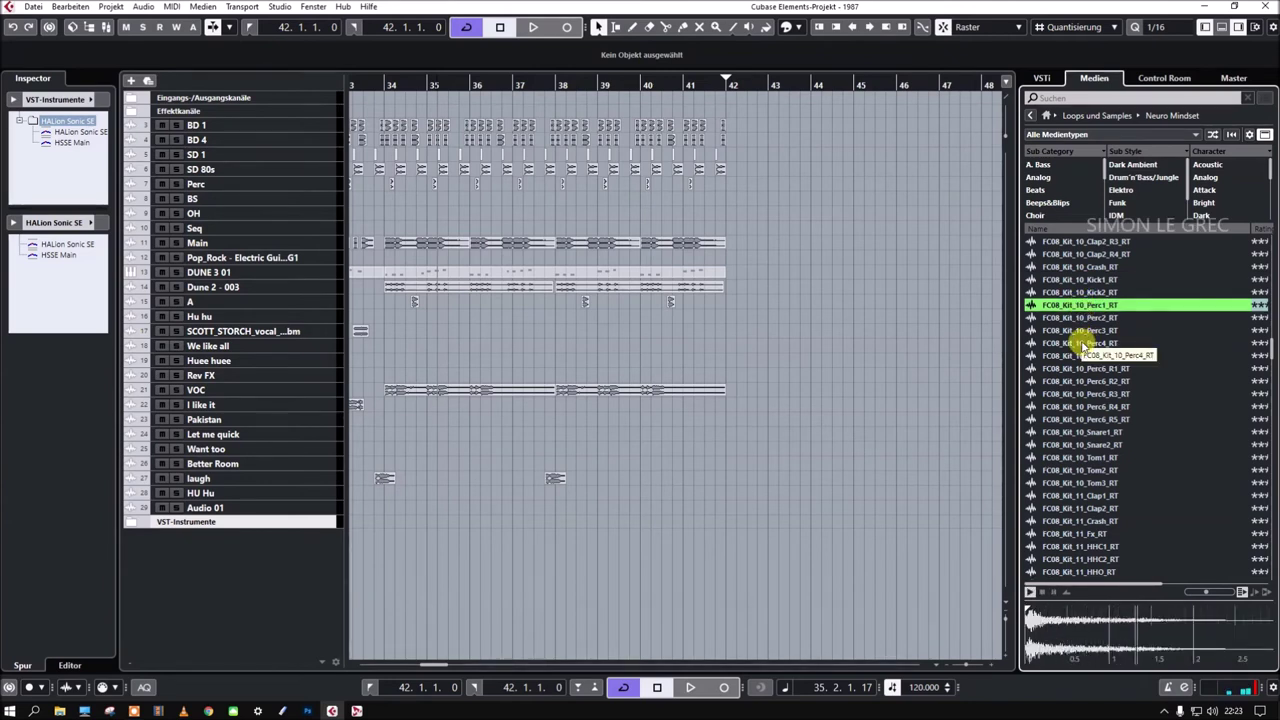
left_click(1083, 344)
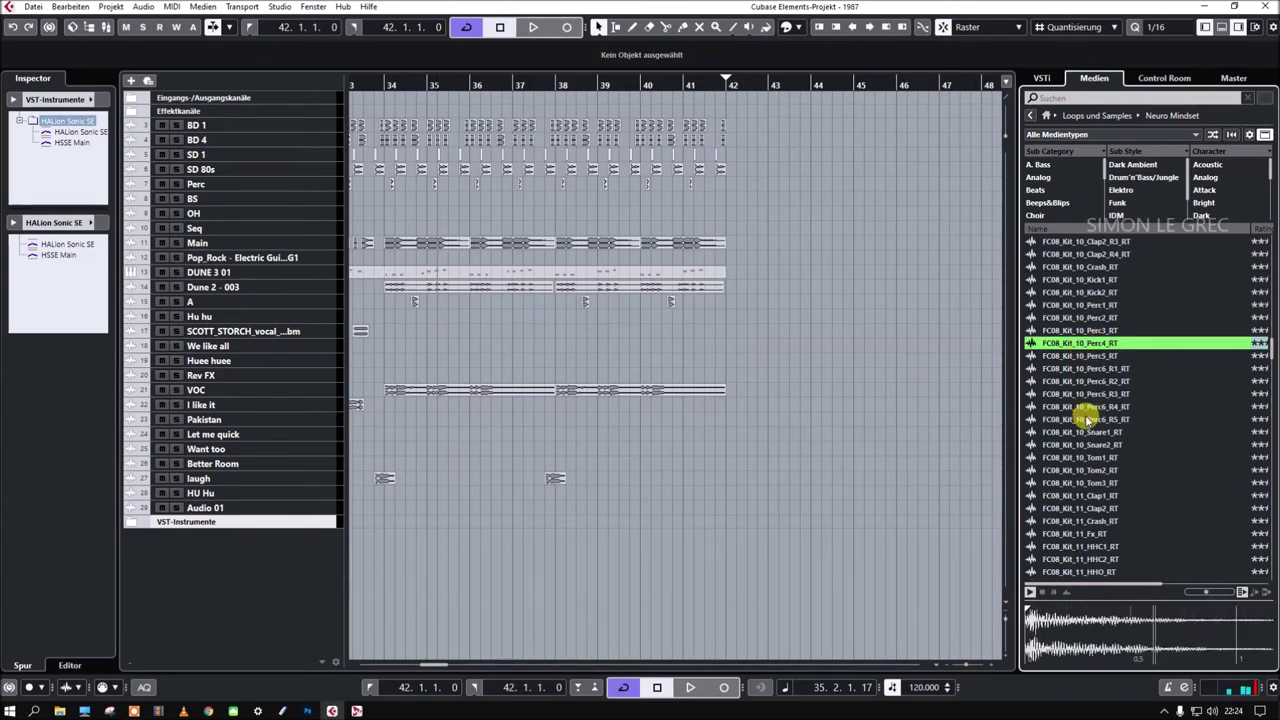
left_click(1089, 419)
- Audition the Kit_11 samples Crash and Pad and the loops Sound_Loop1 and Sound_Loop4
scroll(1140, 440, "down", 5)
left_click(1086, 330)
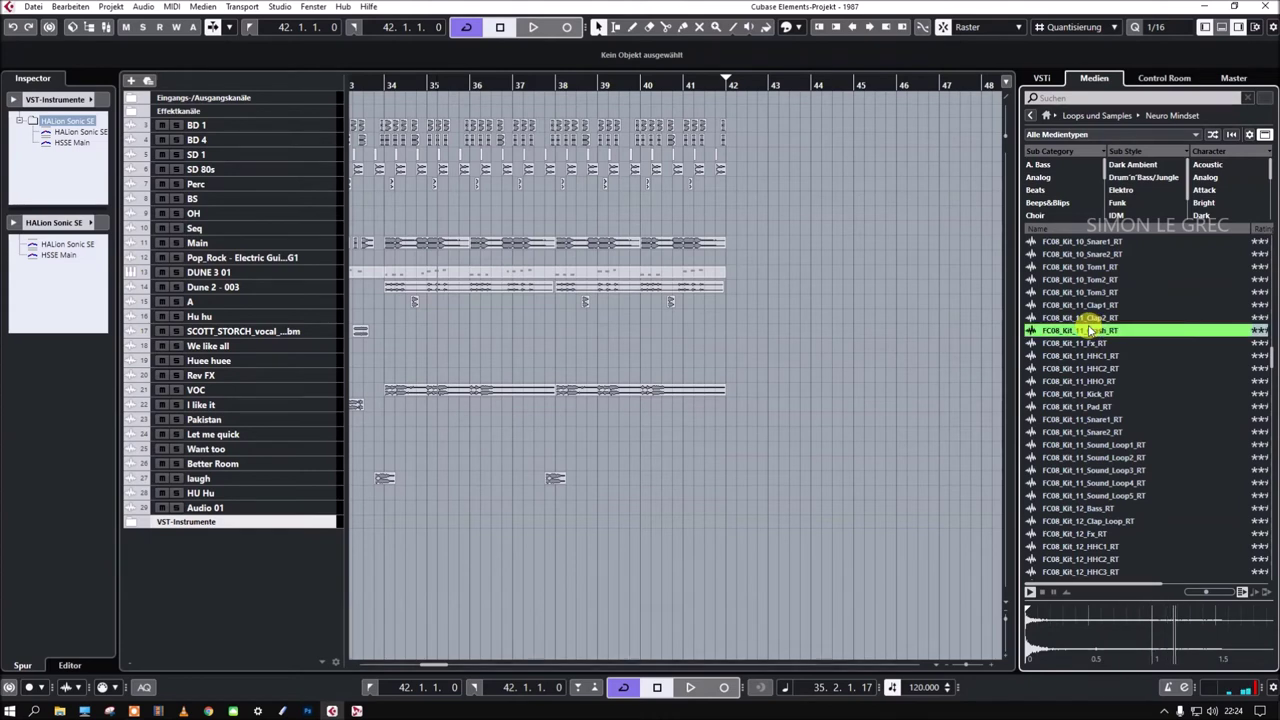
left_click(1085, 406)
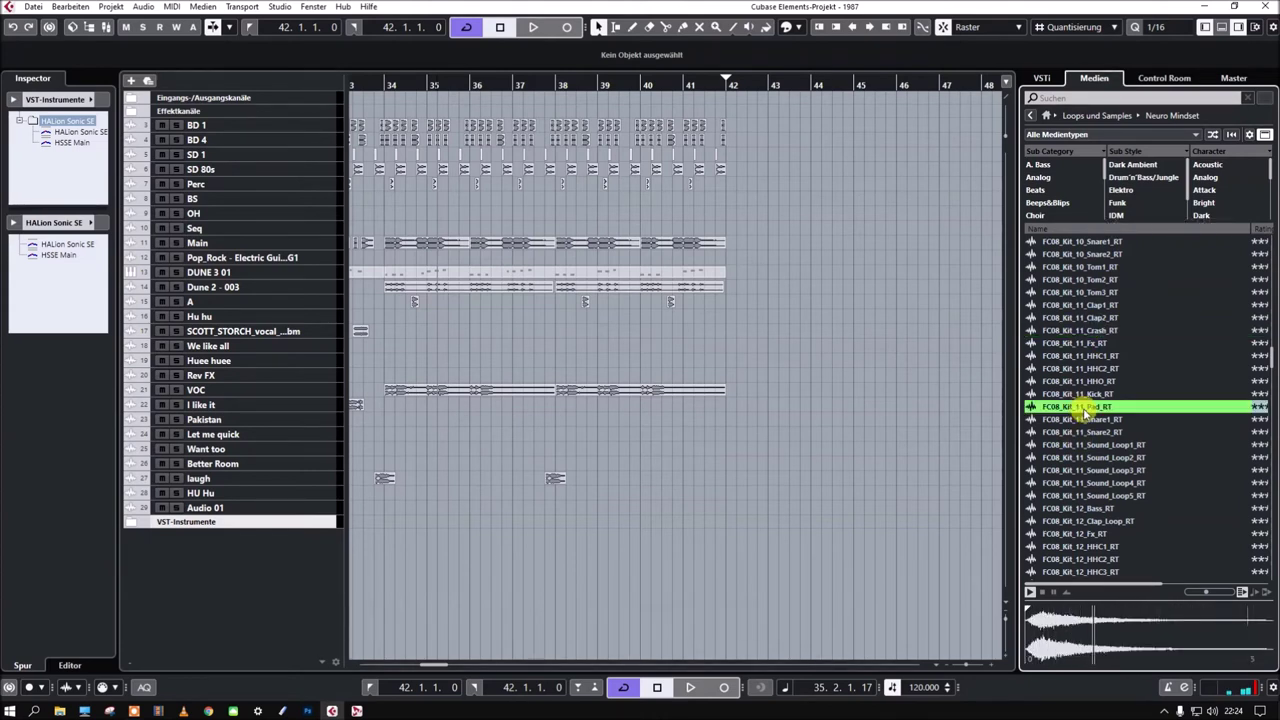
scroll(1085, 410, "down", 3)
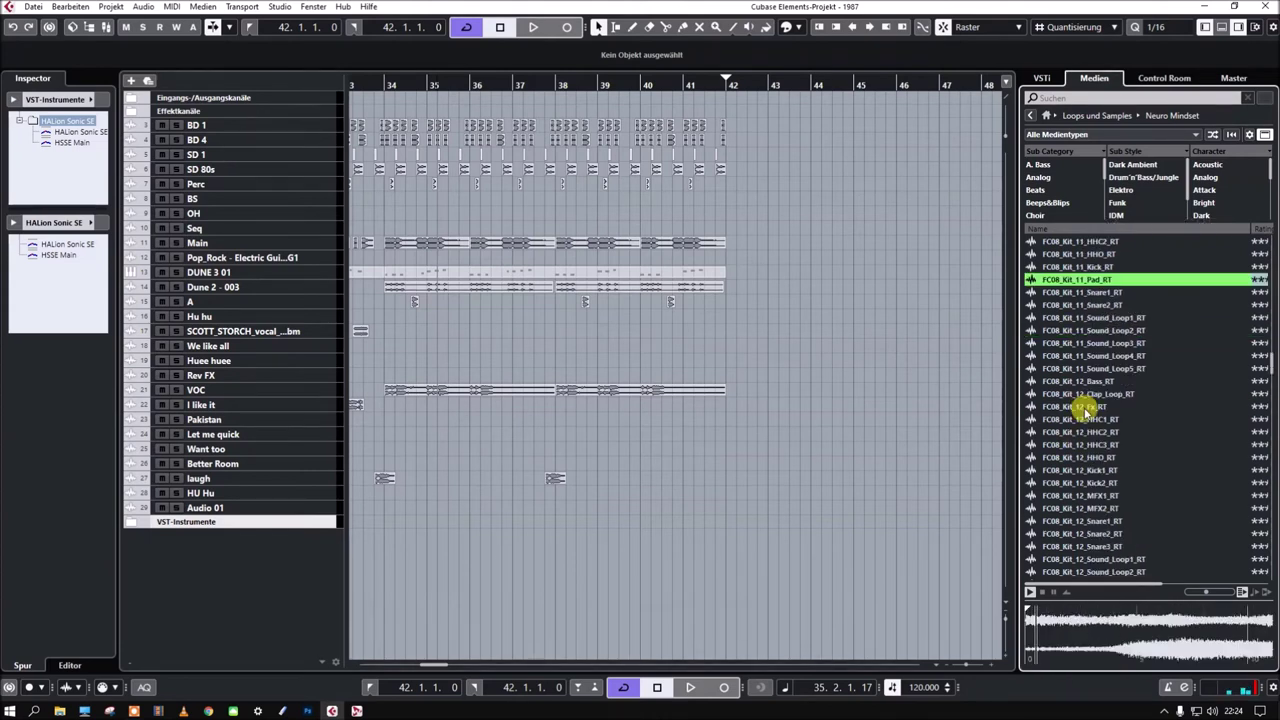
left_click(1080, 317)
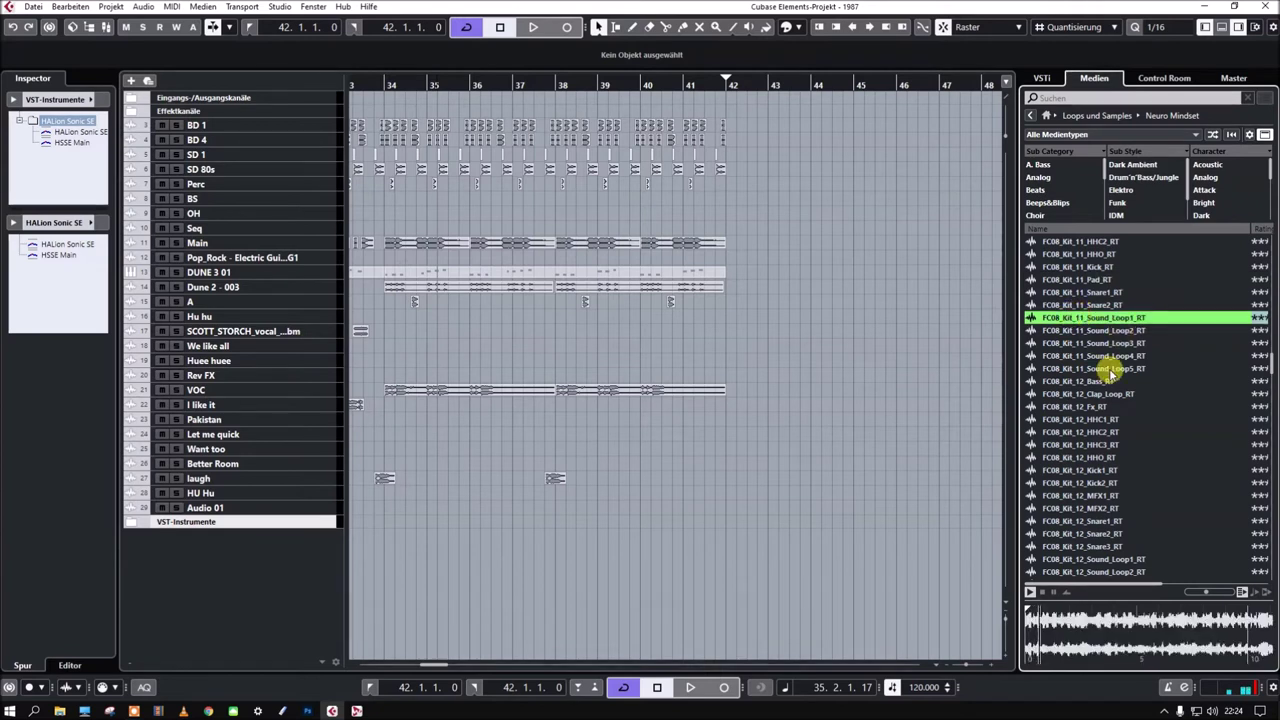
left_click(1090, 359)
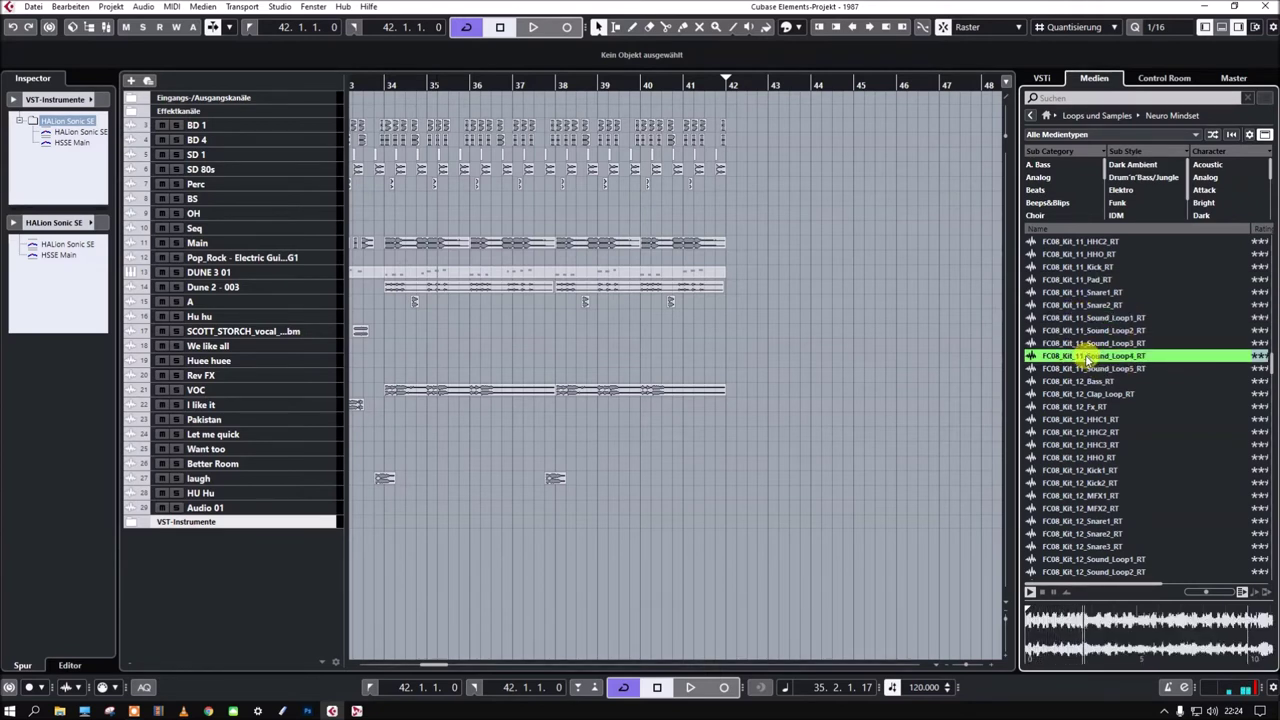
- Audition the Kit_12 sample Snare1 and the Kit_13 samples Fx3, Kick2 and Ride2
scroll(1110, 365, "down", 5)
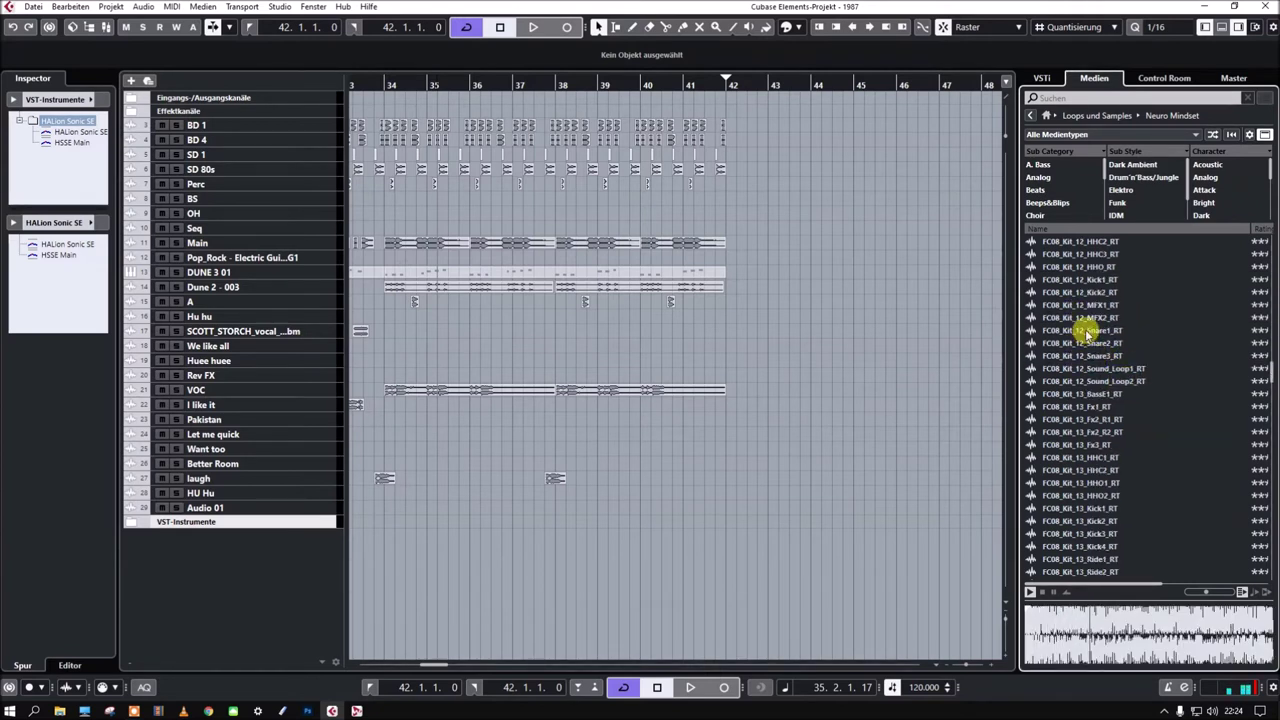
left_click(1083, 331)
scroll(1095, 330, "down", 3)
left_click(1085, 317)
left_click(1088, 394)
left_click(1079, 445)
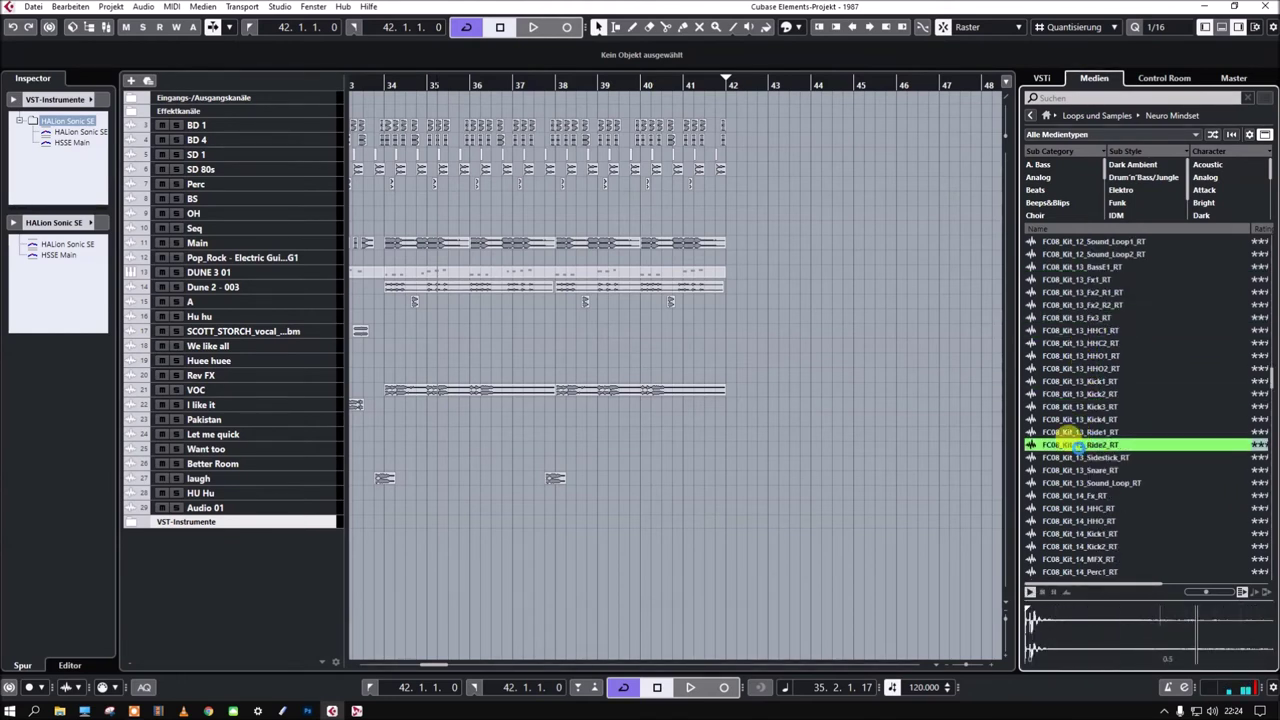
- Audition the Kit_14 samples HHO, MFX and Snare3
left_click(1070, 522)
left_click(1078, 558)
scroll(1100, 440, "down", 8)
left_click(1080, 291)
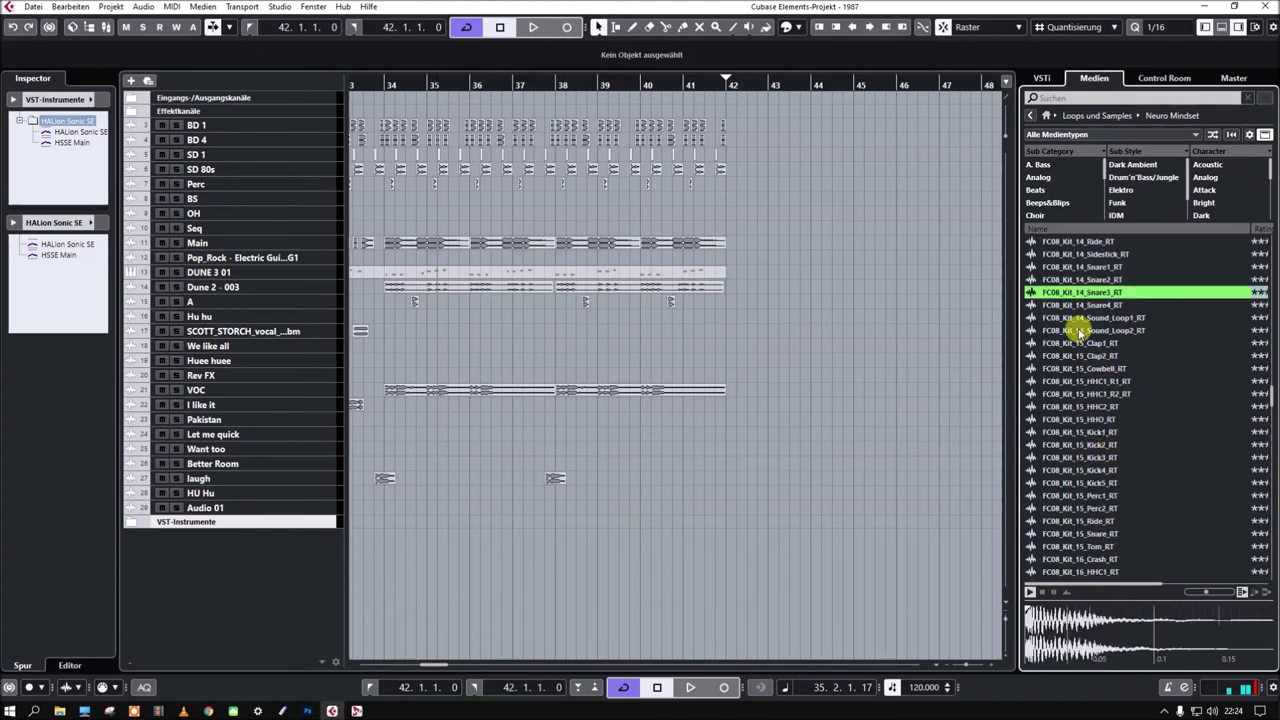
- Audition the Kit_15 samples HHC1_R2, Kick4 and Ride
left_click(1082, 394)
left_click(1078, 470)
left_click(1078, 521)
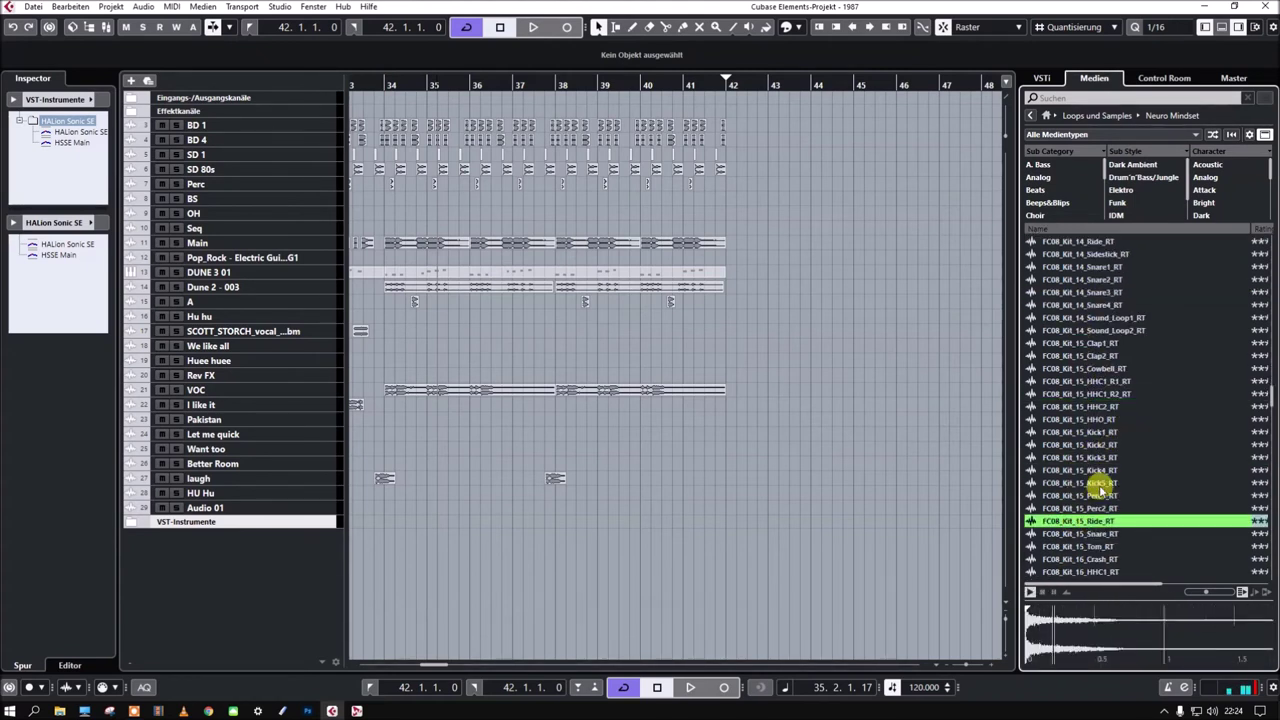
- Go back to Kit_14 and audition its loops Sound_Loop1 and Sound_Loop2
scroll(1112, 478, "down", 5)
scroll(1115, 465, "up", 3)
left_click(1100, 254)
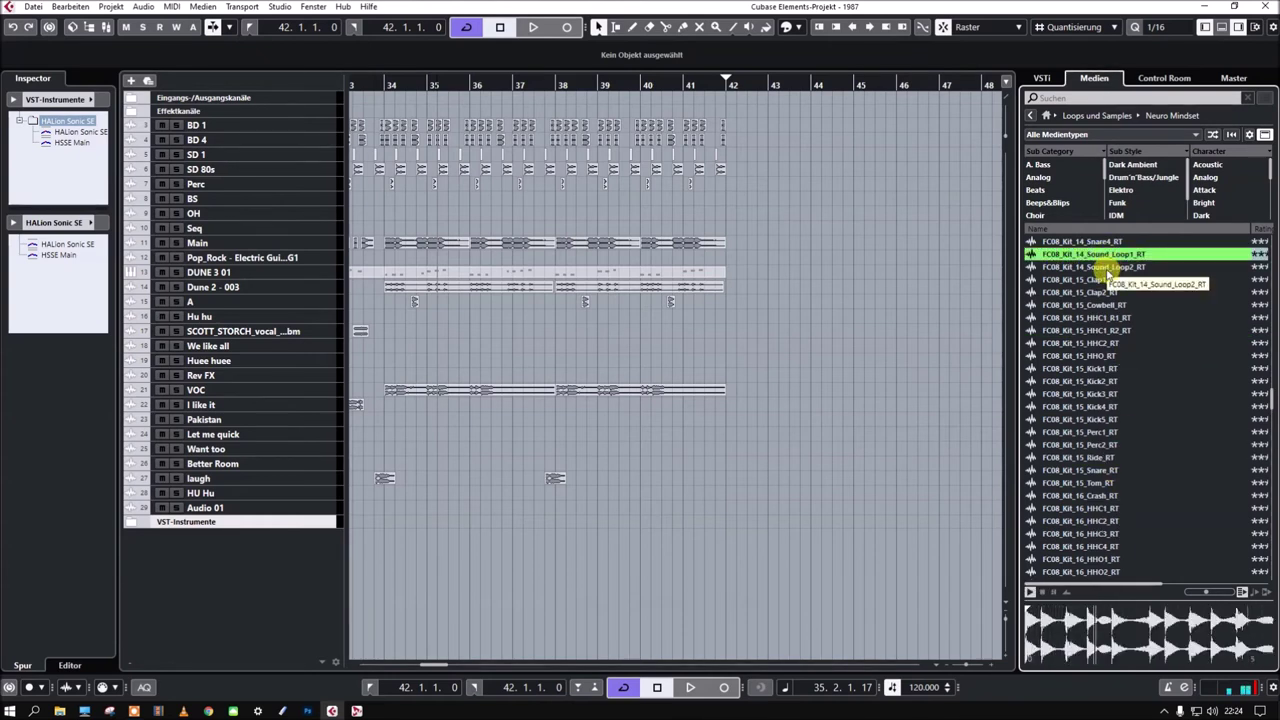
left_click(1105, 268)
- Audition the Kit_16 samples Kick1_R2 and Sidestick1_R2
scroll(1100, 380, "down", 7)
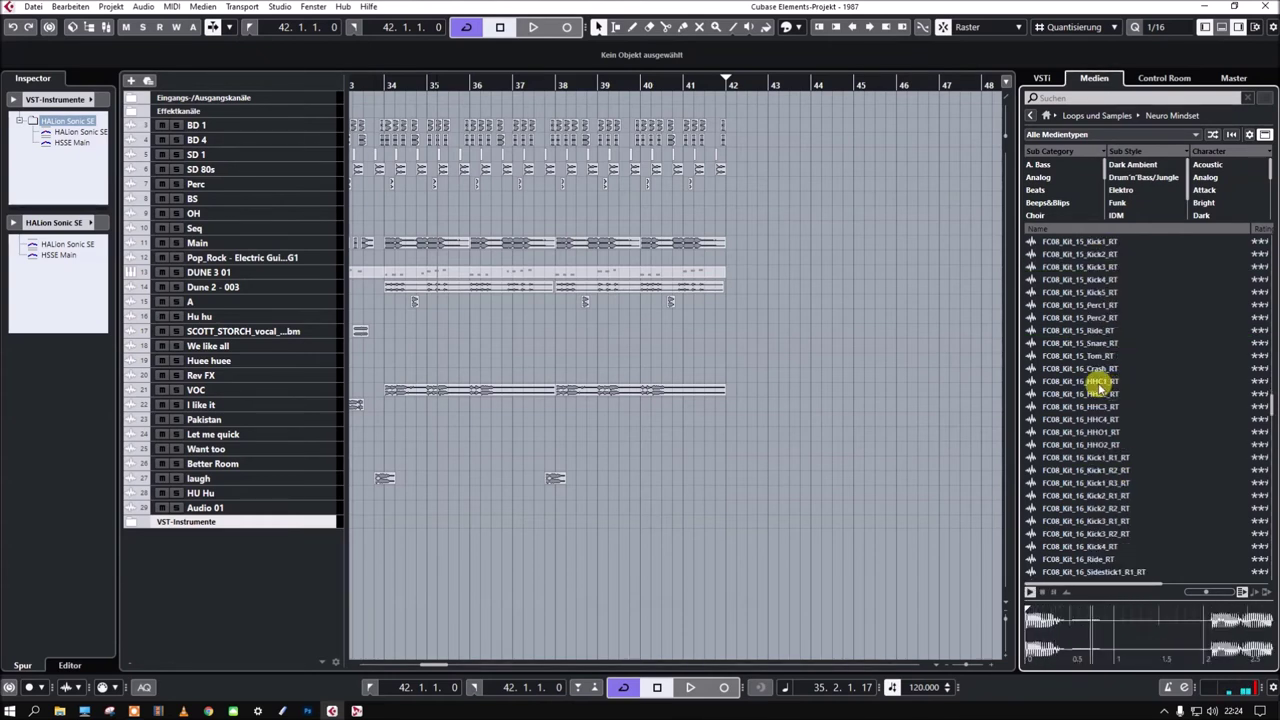
left_click(1083, 342)
left_click(1086, 451)
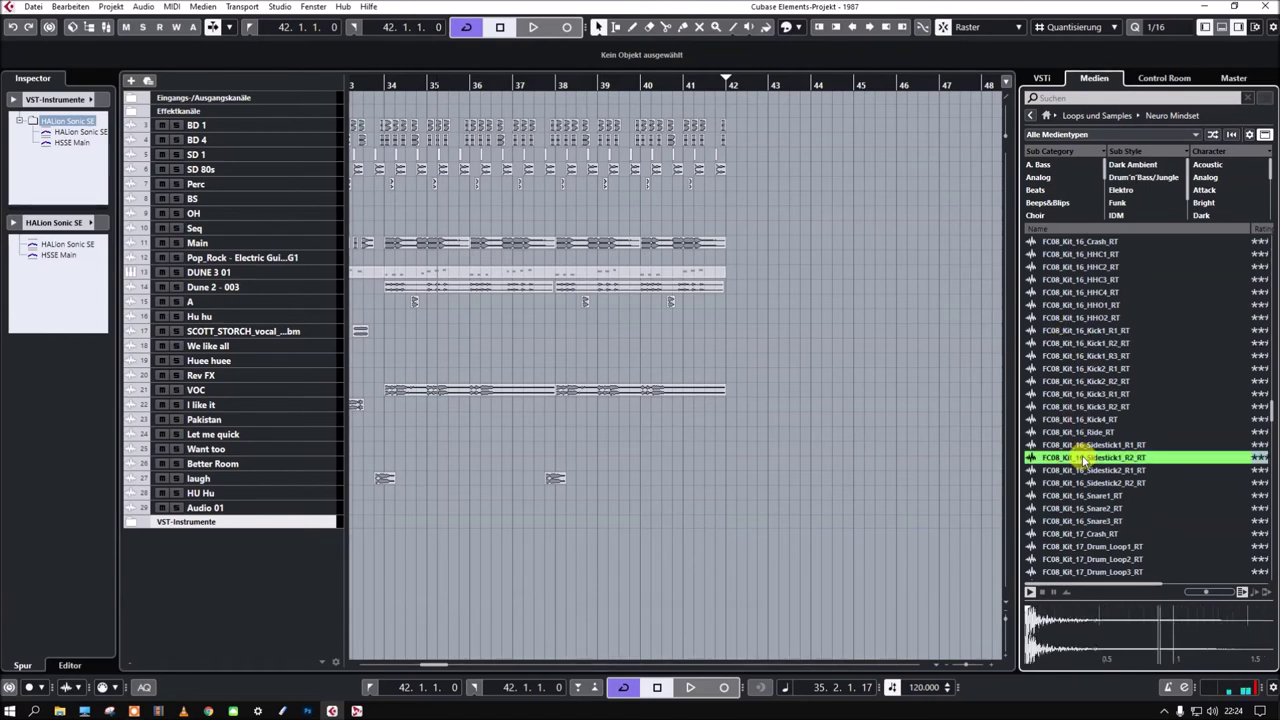
- Audition the Kit_17 loops Drum_Loop2 and Drum_Loop4, then browse on to the Kit_18 and Kit_19 samples
scroll(1088, 430, "down", 7)
left_click(1085, 305)
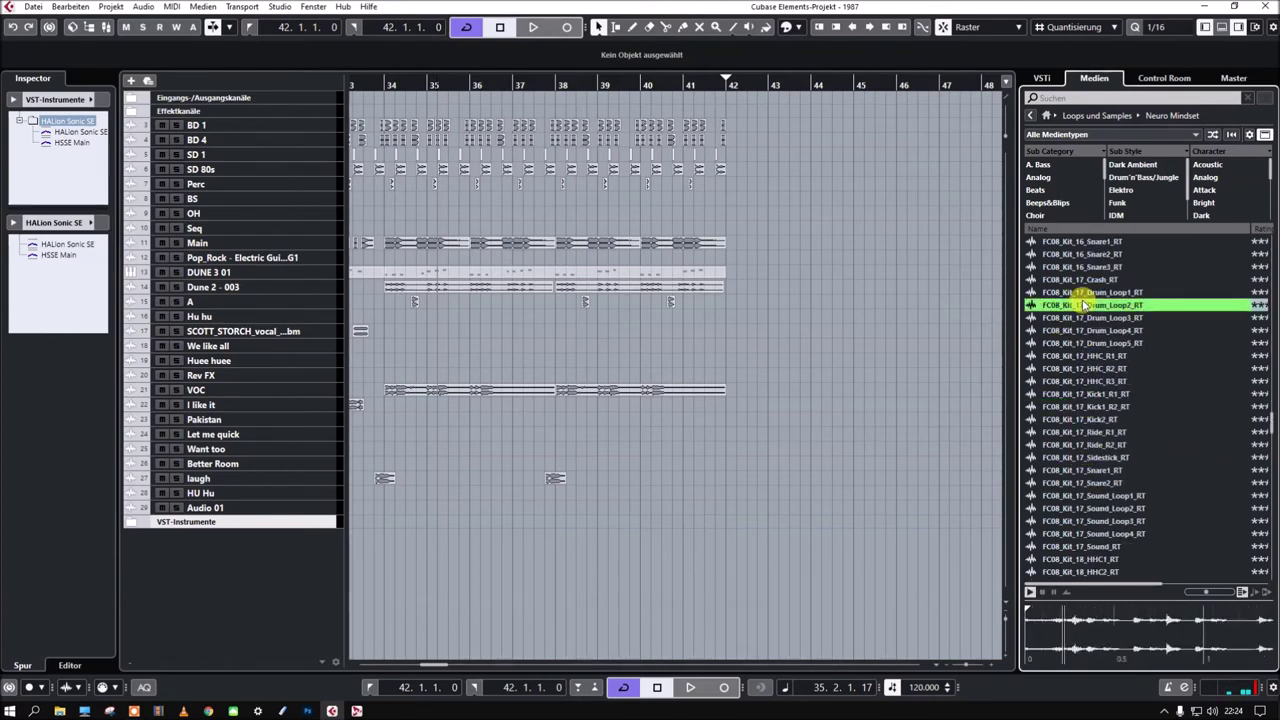
left_click(1082, 333)
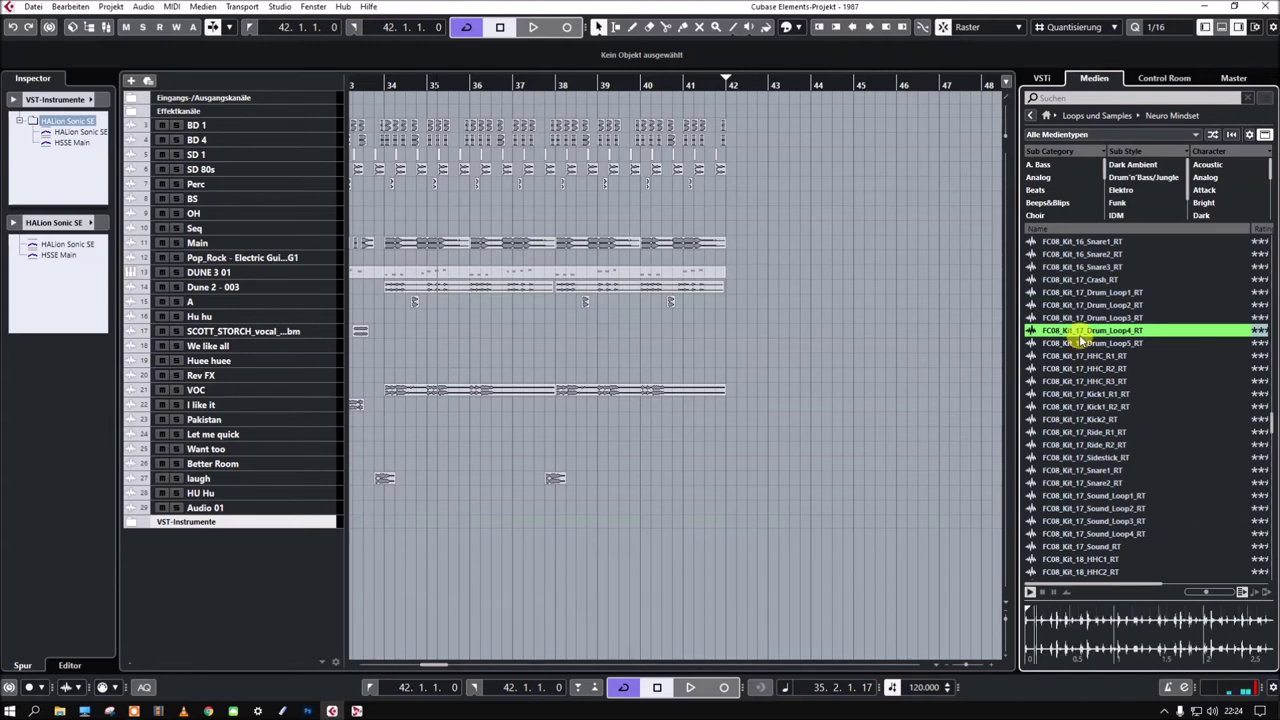
scroll(1085, 342, "down", 5)
scroll(1083, 338, "down", 5)
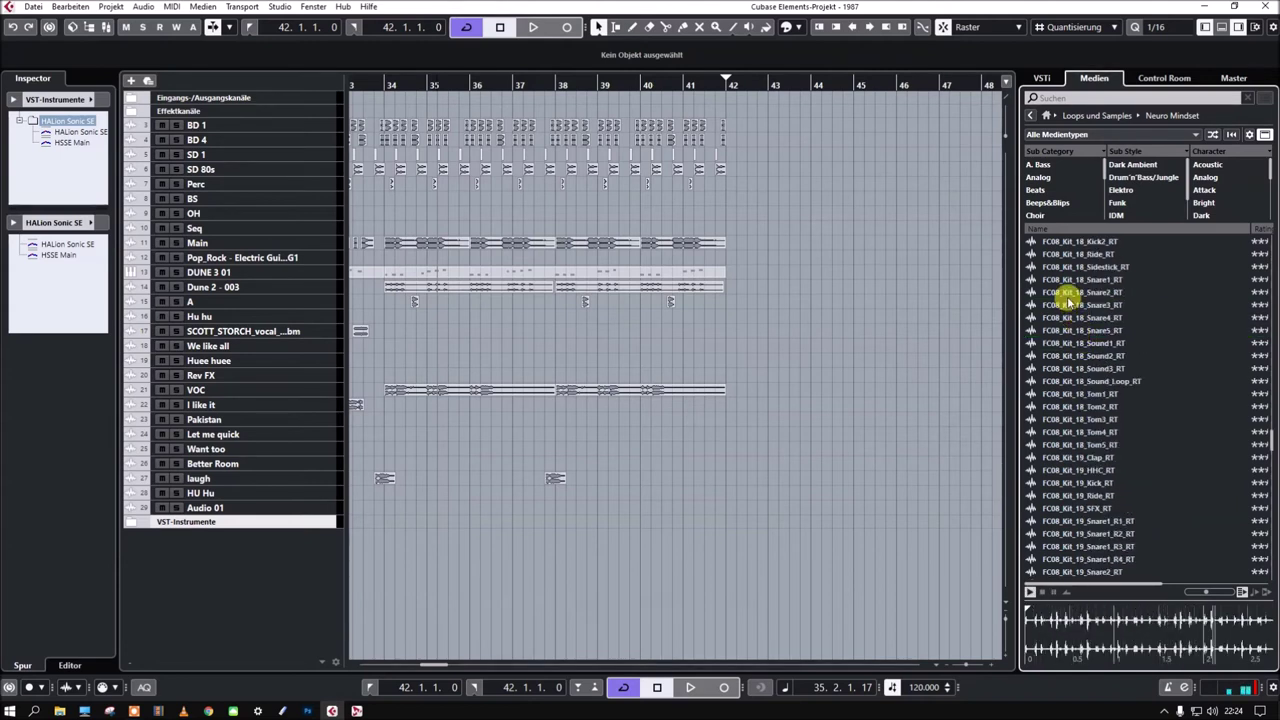
- Audition the Kit_18 sample Snare2, then the Kit_19 sample Snare1_R1 and its loops Sound_Loop5, Sound_Loop1 and Sound_Loop3
left_click(1068, 294)
left_click(1076, 521)
scroll(1080, 463, "down", 7)
left_click(1079, 413)
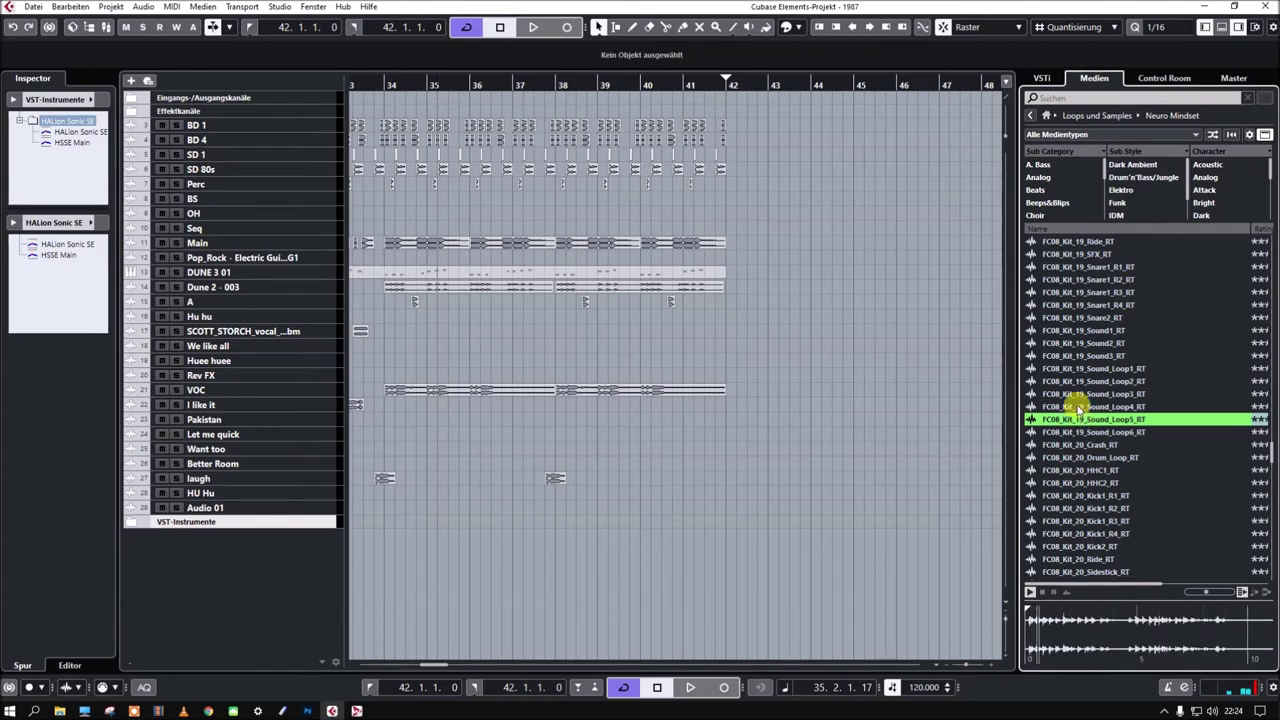
left_click(1084, 370)
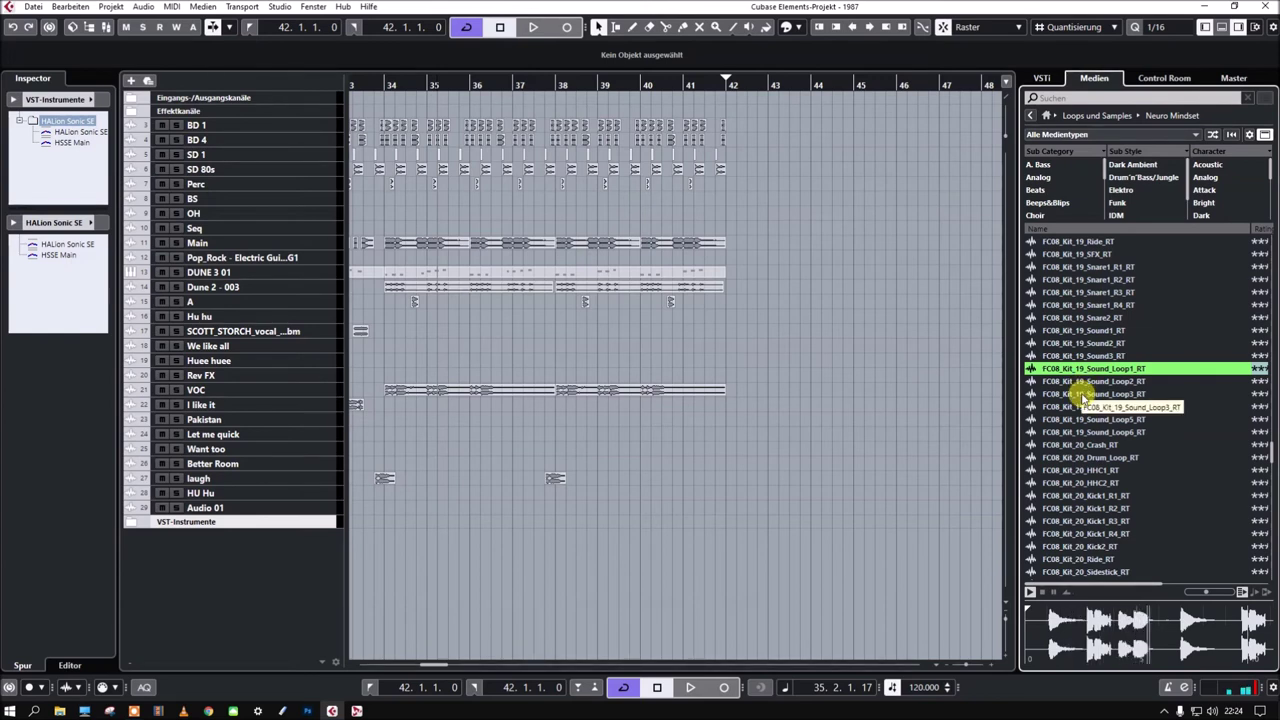
left_click(1083, 395)
- Audition Sound_Loop2 and Sound1 from Kit_20, Drum_Loop1 from Kit_21, and the Kit_20 Voice sample
scroll(1084, 390, "down", 8)
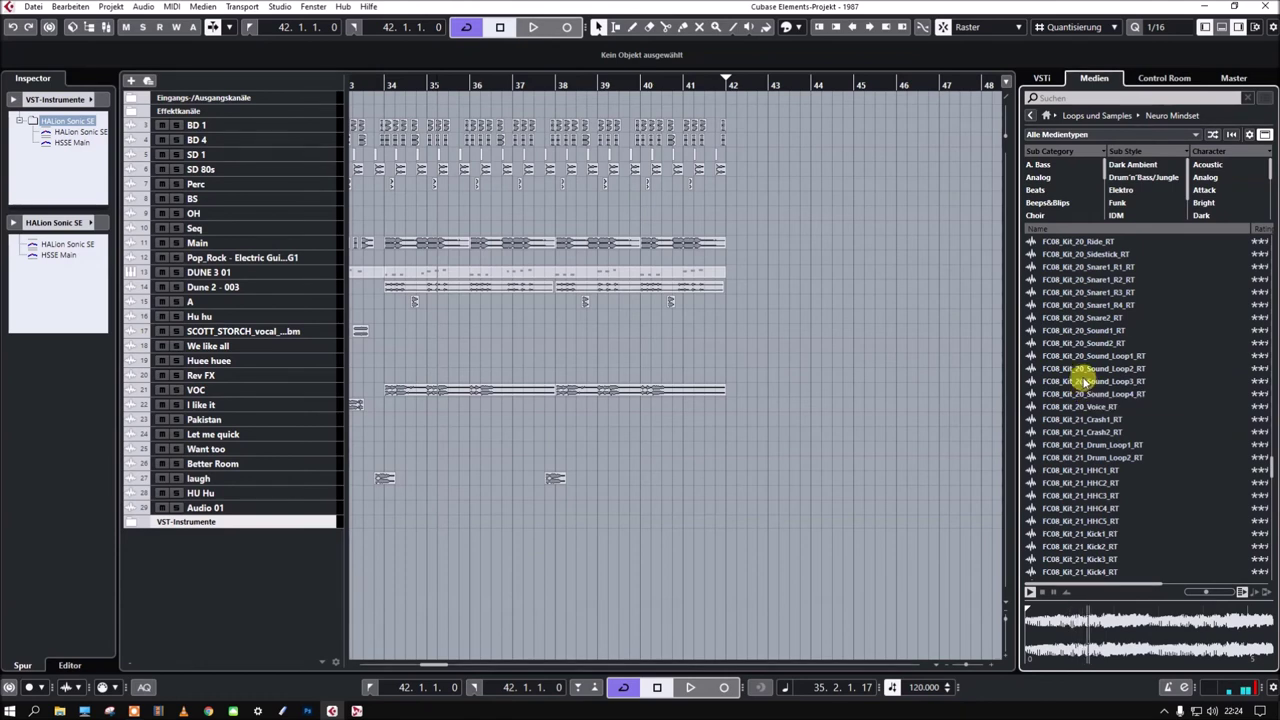
left_click(1083, 369)
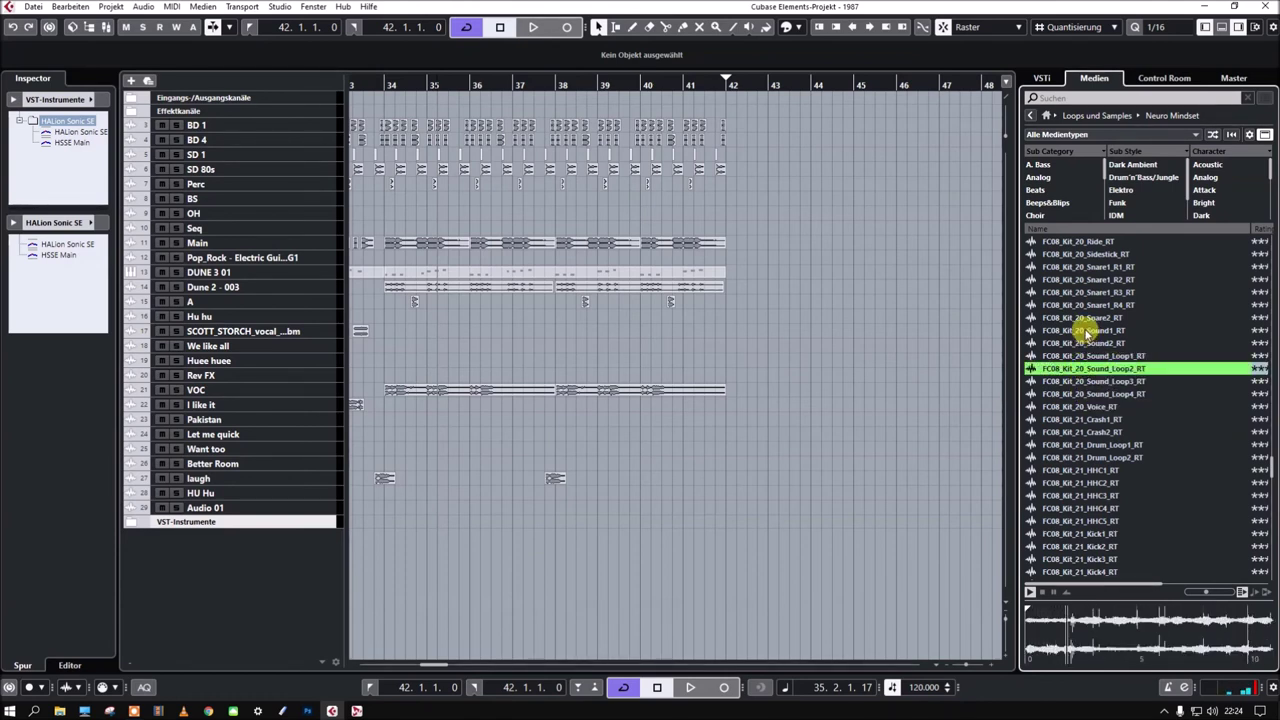
left_click(1079, 331)
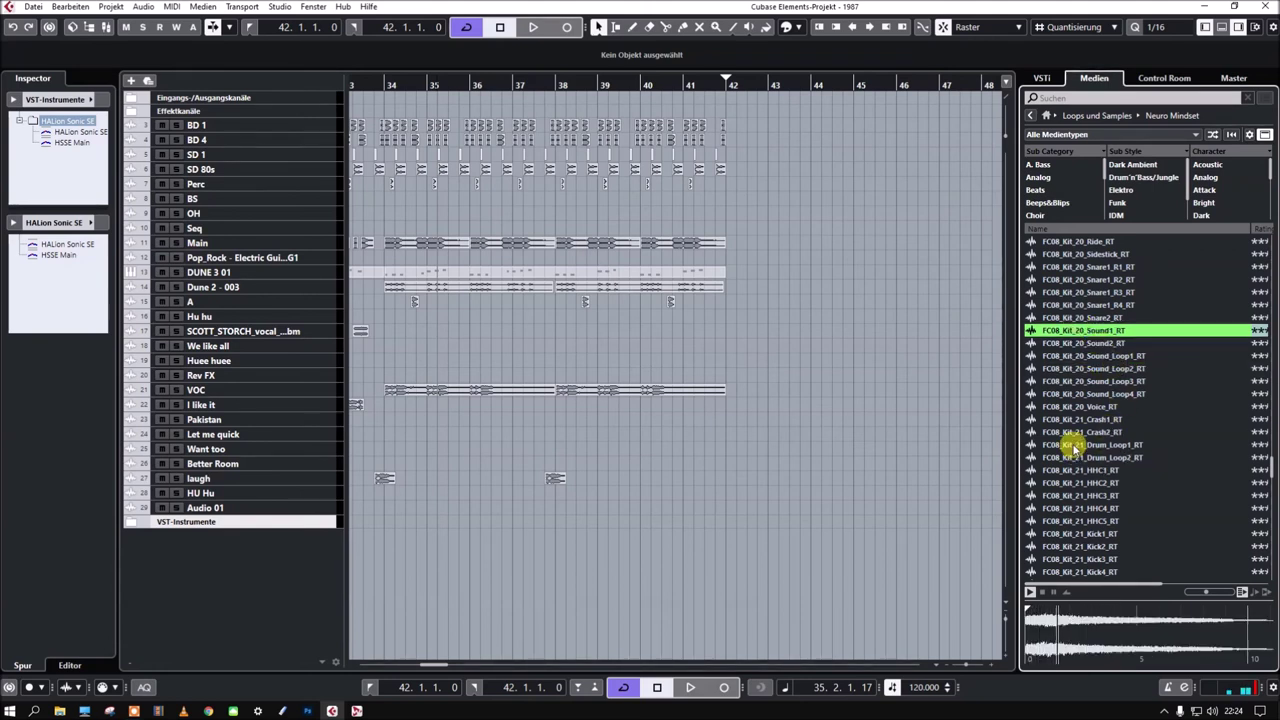
left_click(1072, 445)
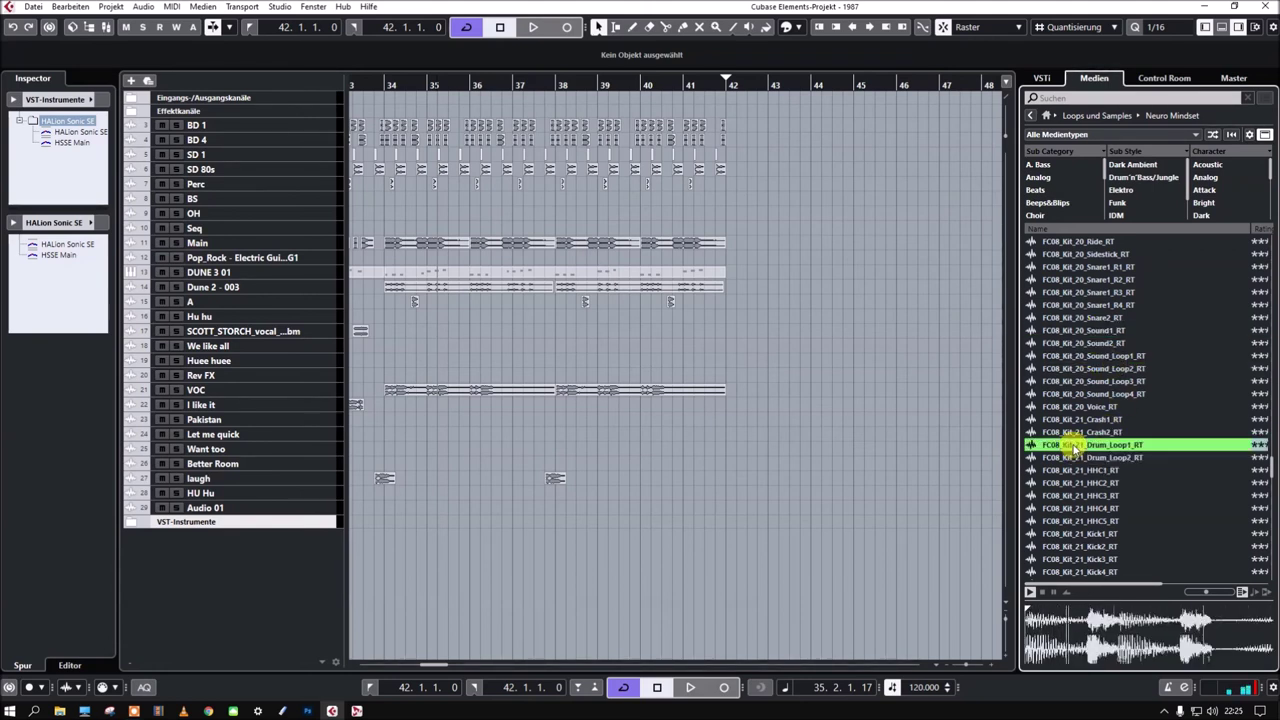
left_click(1078, 407)
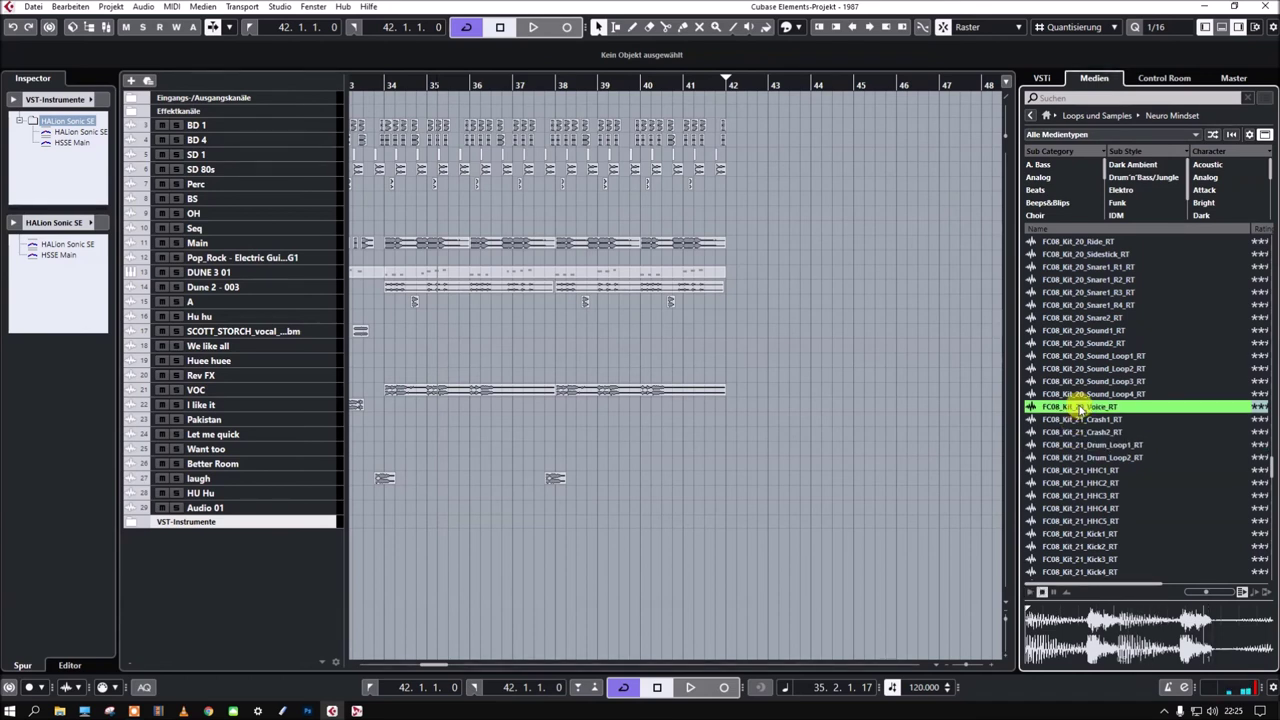
- Audition the Kit_21 sample Snare1_R1 and the Kit_22 vocal samples Vox4 and Vox1
scroll(1083, 420, "down", 5)
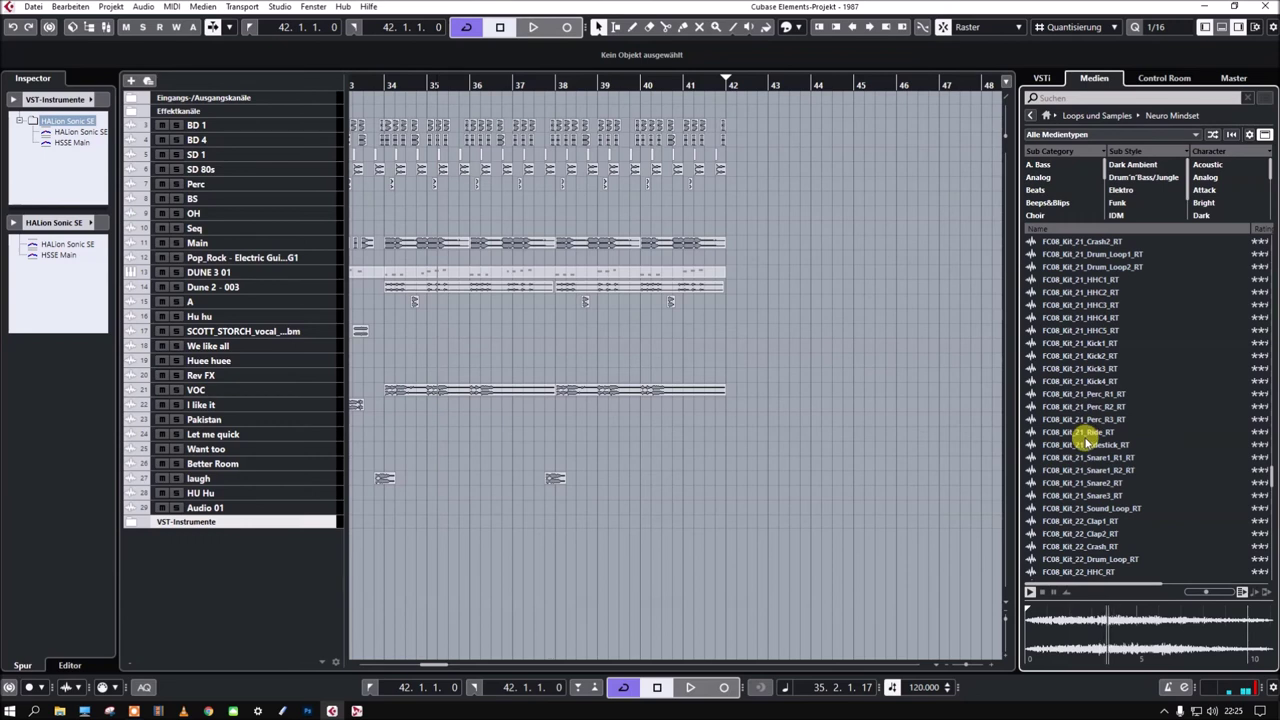
left_click(1088, 457)
scroll(1095, 450, "down", 10)
left_click(1076, 356)
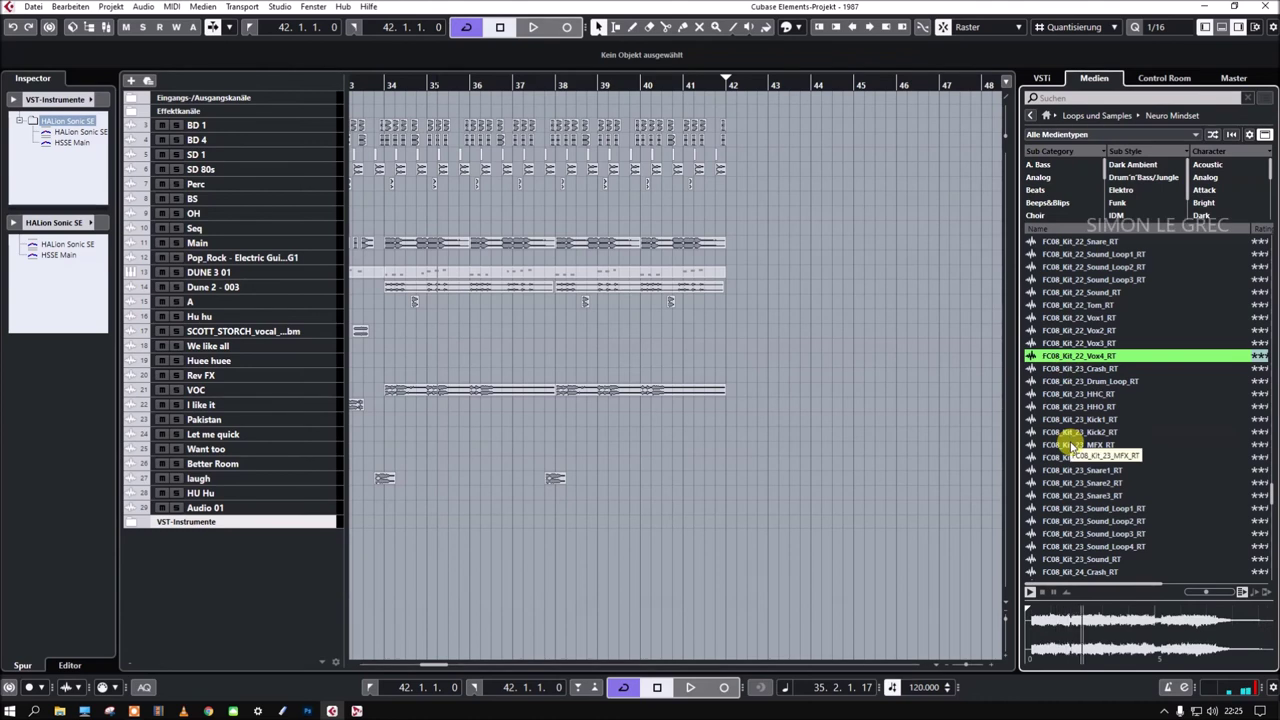
left_click(1070, 319)
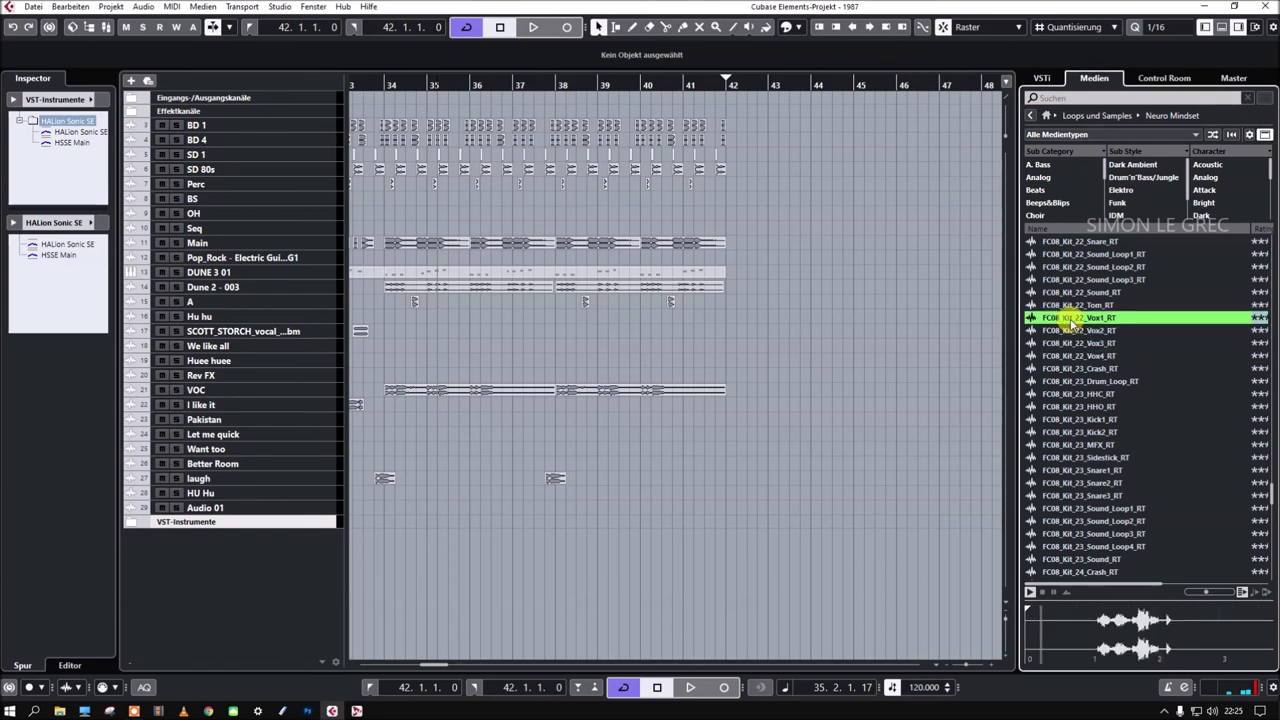
- Audition Sound_Loop1 from Kit_23, Snare1 from Kit_24 and Kick1 from Kit_25
left_click(1084, 508)
scroll(1094, 500, "down", 7)
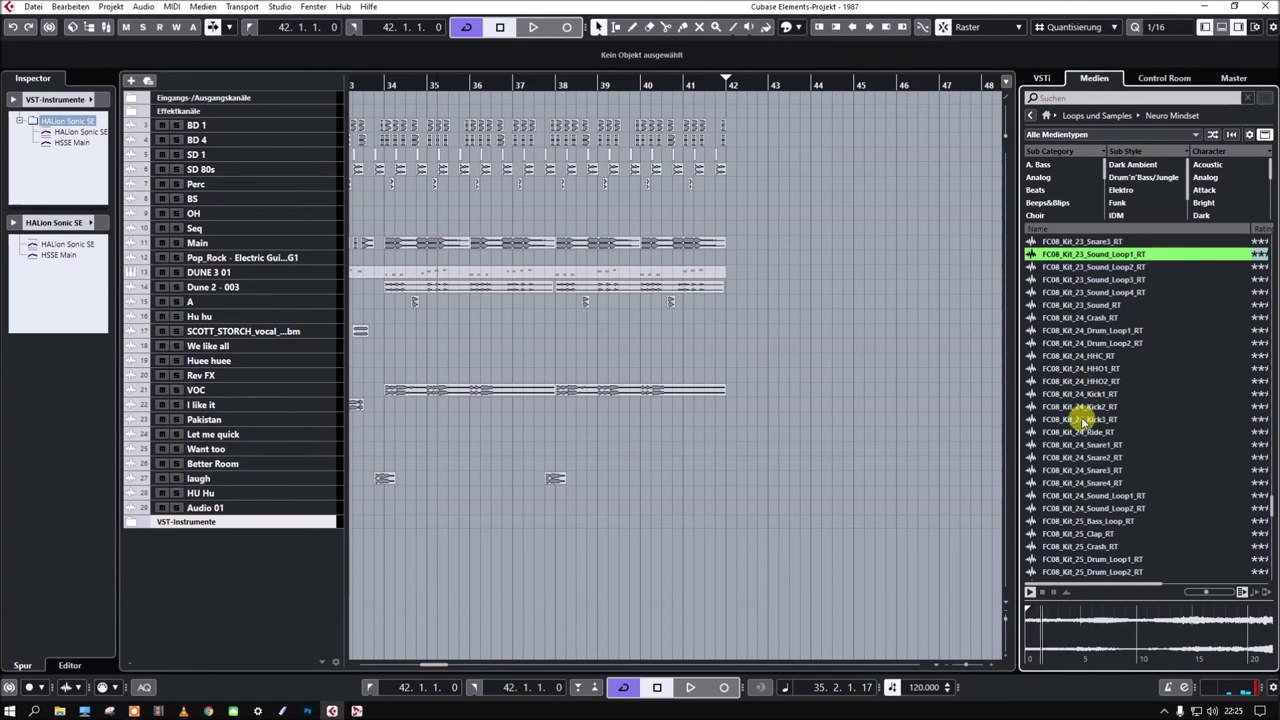
left_click(1083, 444)
scroll(1085, 440, "down", 5)
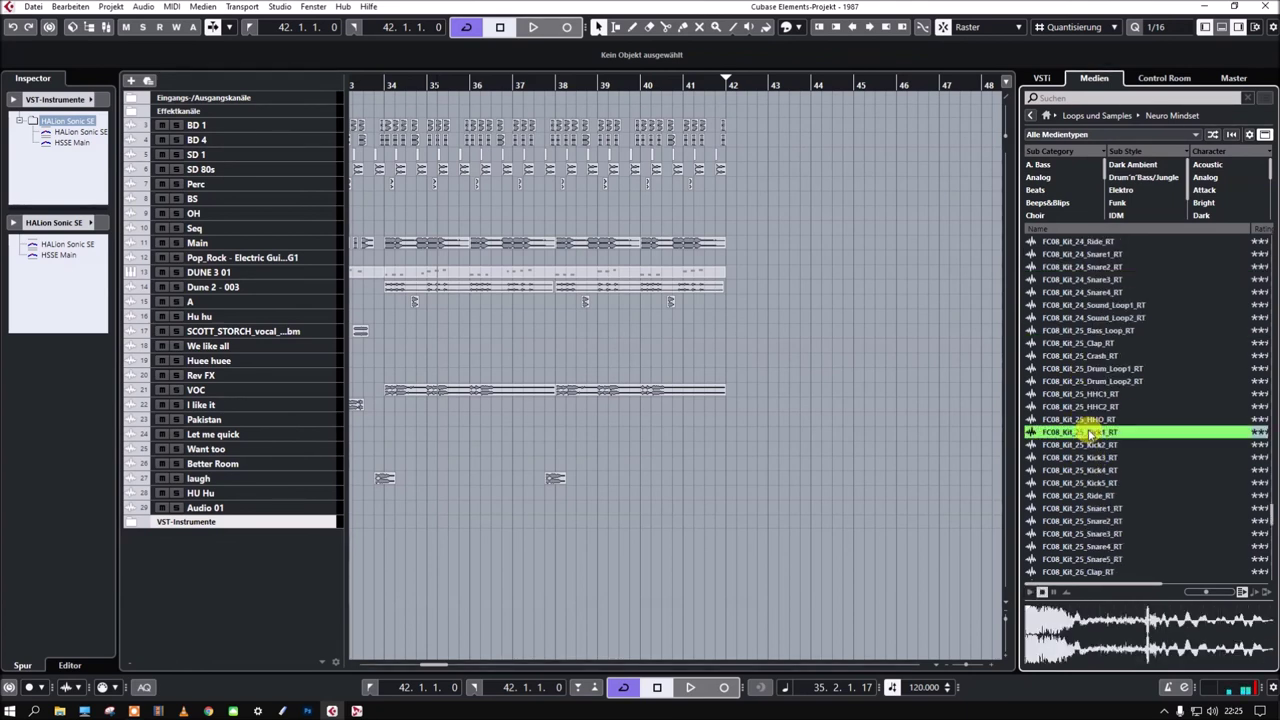
left_click(1086, 431)
- Audition the Kit_26 loops Drum_Loop1 and Drum_Loop4 and the Kit_27 samples Crash and HHC4
scroll(1096, 462, "down", 5)
left_click(1078, 408)
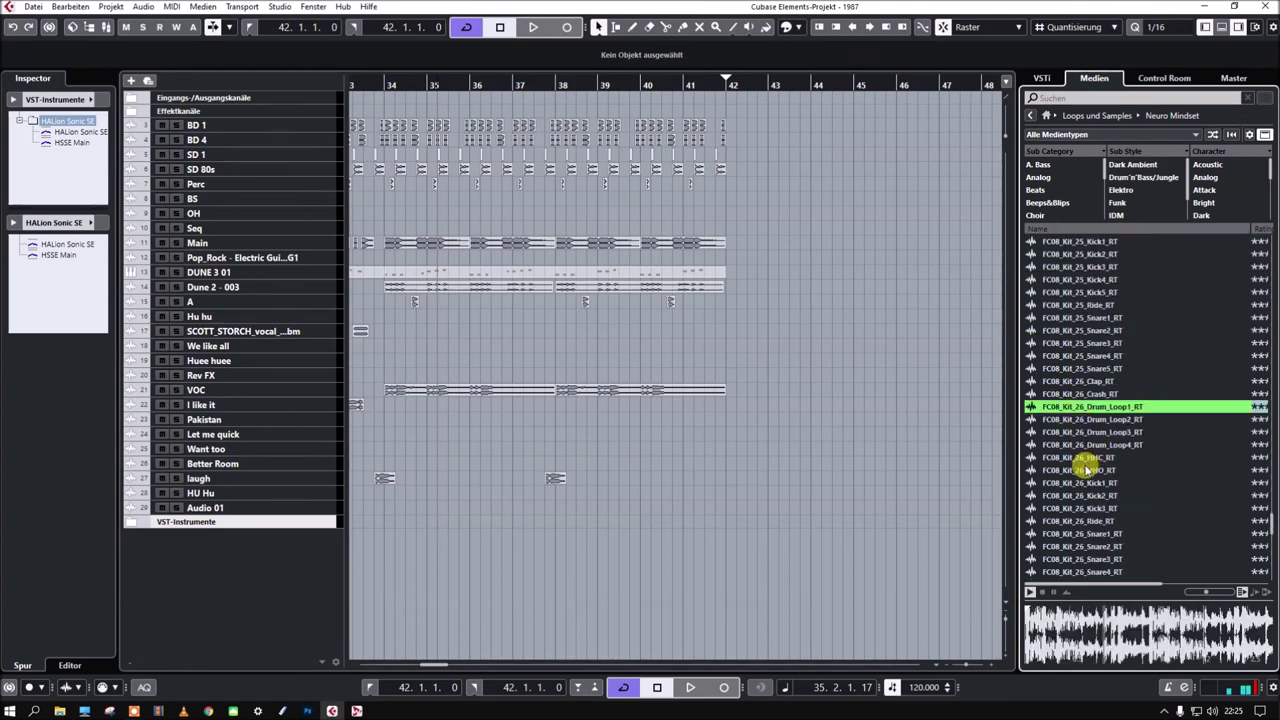
left_click(1080, 445)
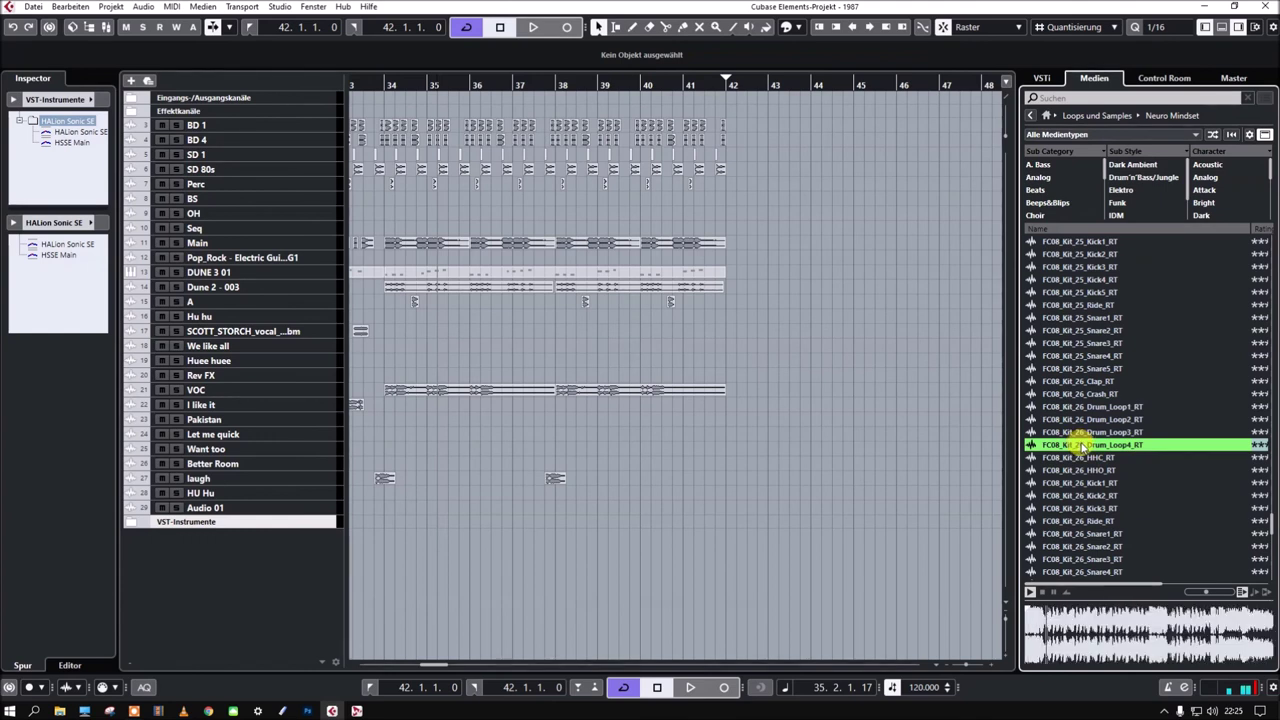
scroll(1100, 436, "down", 5)
left_click(1095, 433)
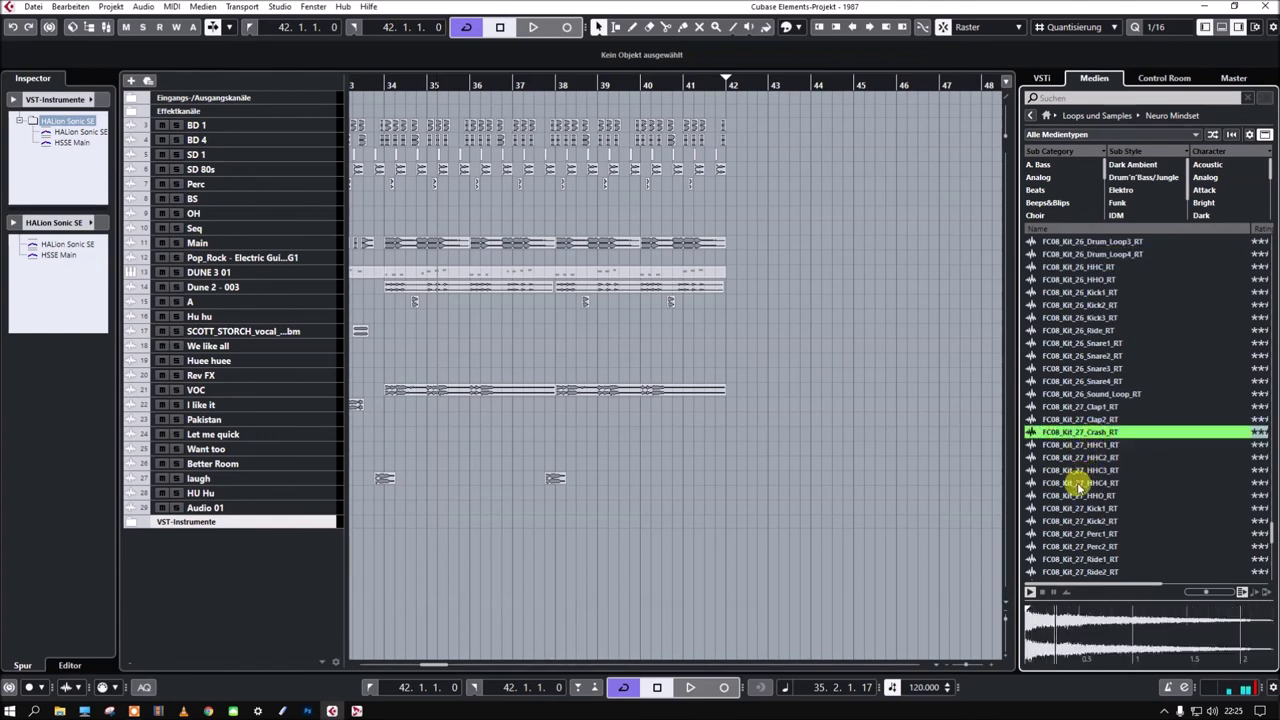
left_click(1078, 482)
- Audition Drum_Loop2, HHC3, Sidestick and Sound_Loop4 from Kit_28
scroll(1085, 465, "down", 7)
left_click(1068, 408)
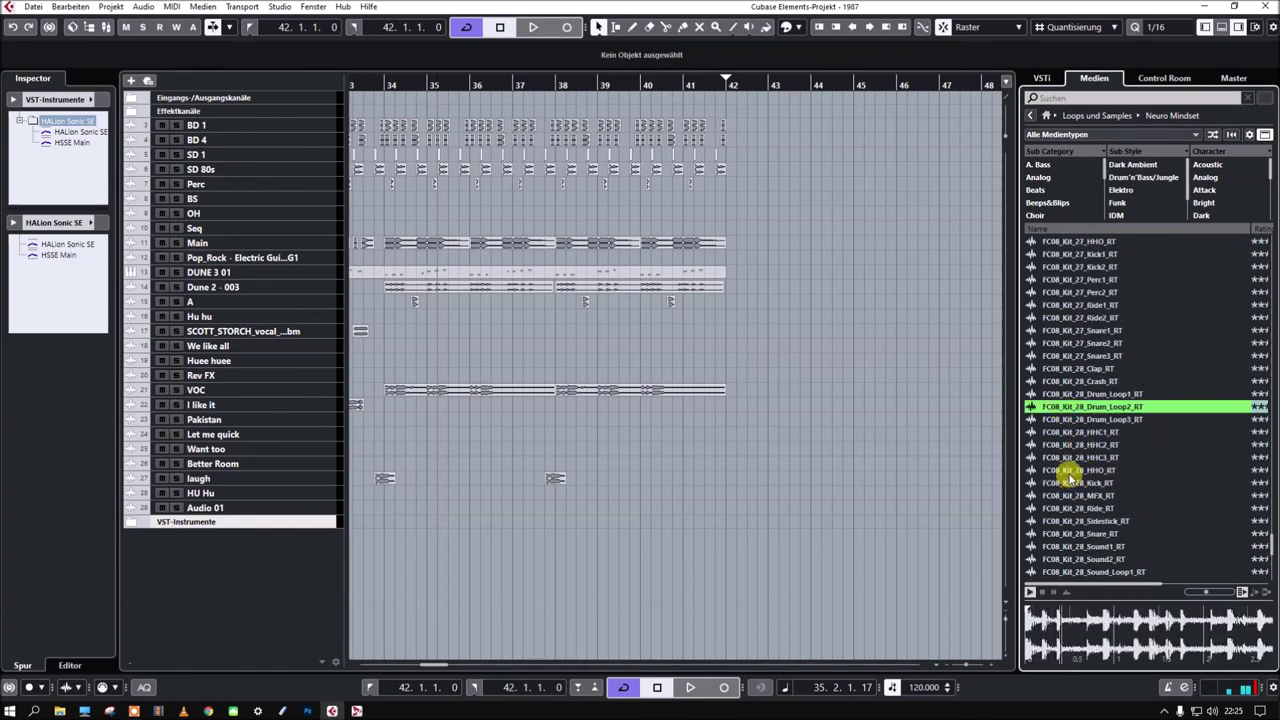
left_click(1068, 458)
left_click(1068, 520)
scroll(1075, 500, "down", 5)
left_click(1071, 421)
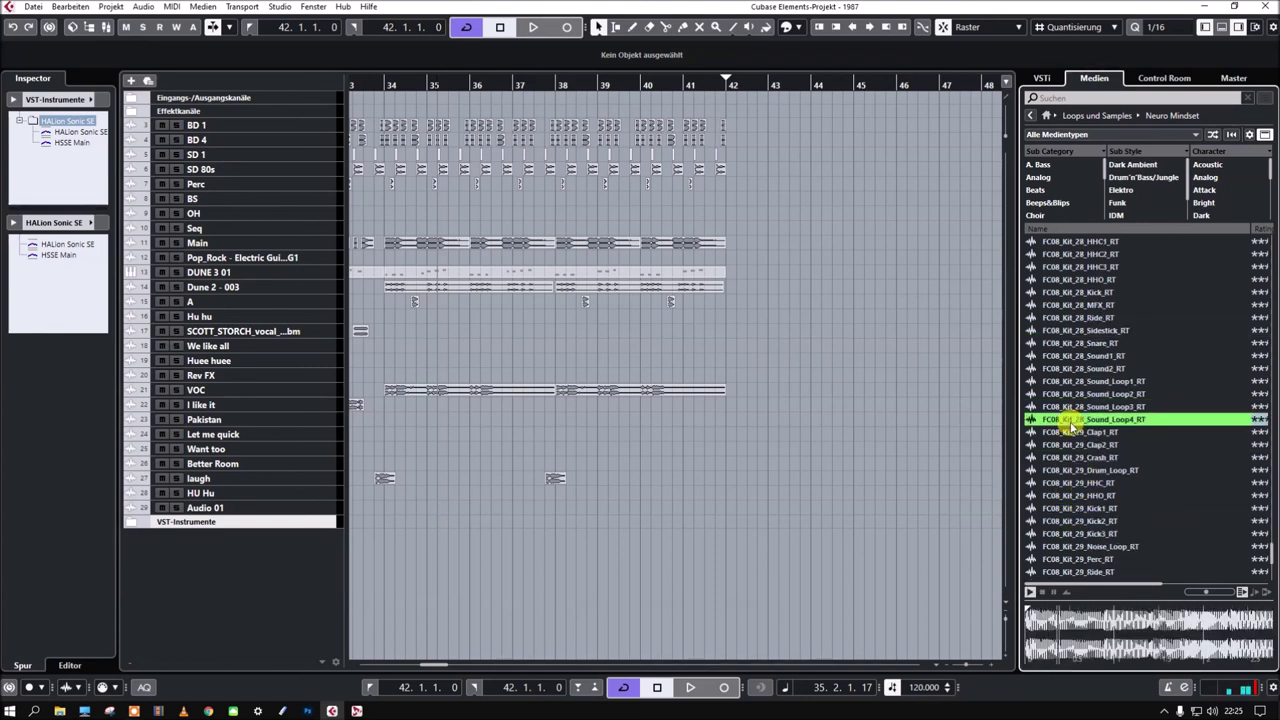
- Audition the Kit_29 Crash sample and the Kit_30 samples Crash, HHO2_R1 and Snare1
left_click(1068, 457)
scroll(1072, 470, "down", 7)
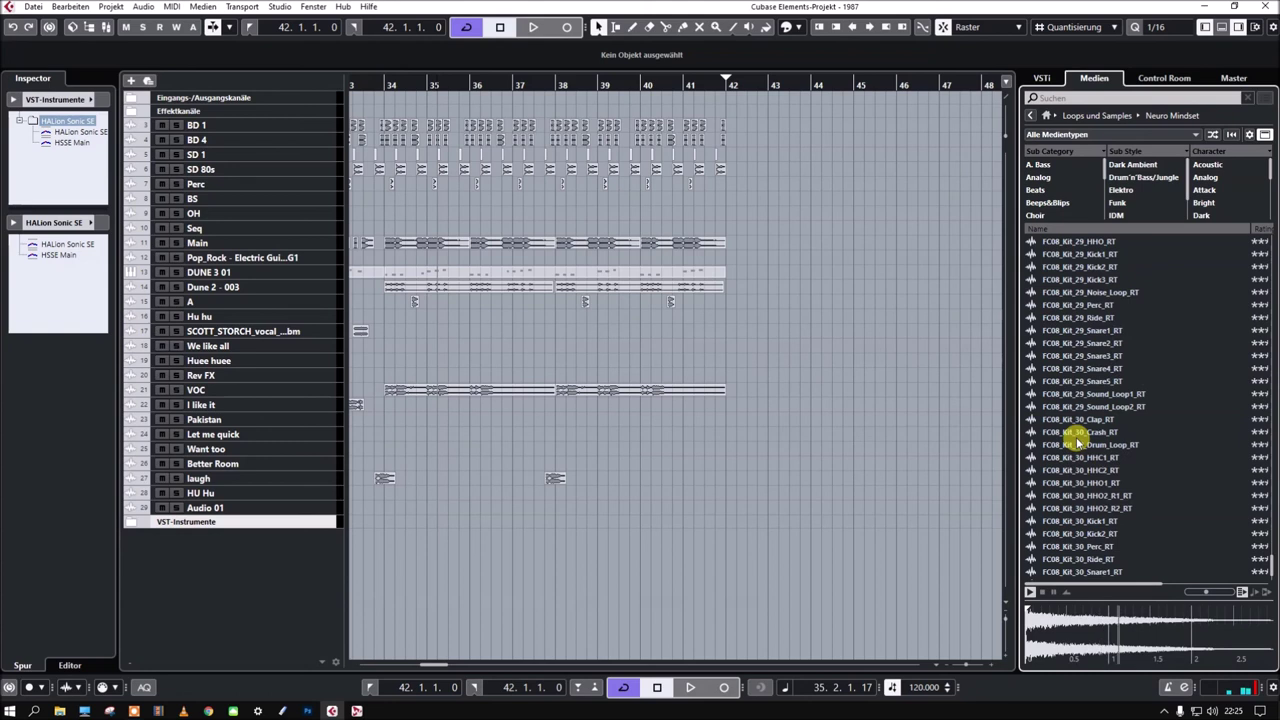
left_click(1077, 434)
left_click(1077, 495)
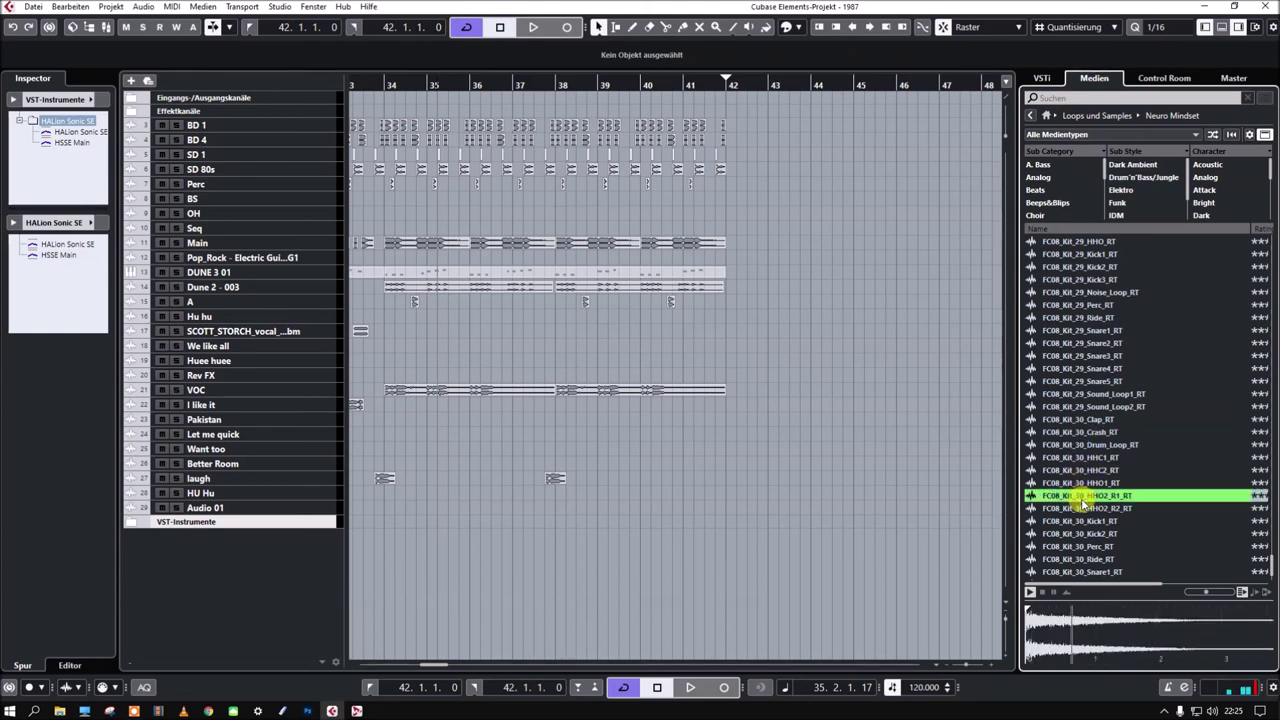
left_click(1075, 571)
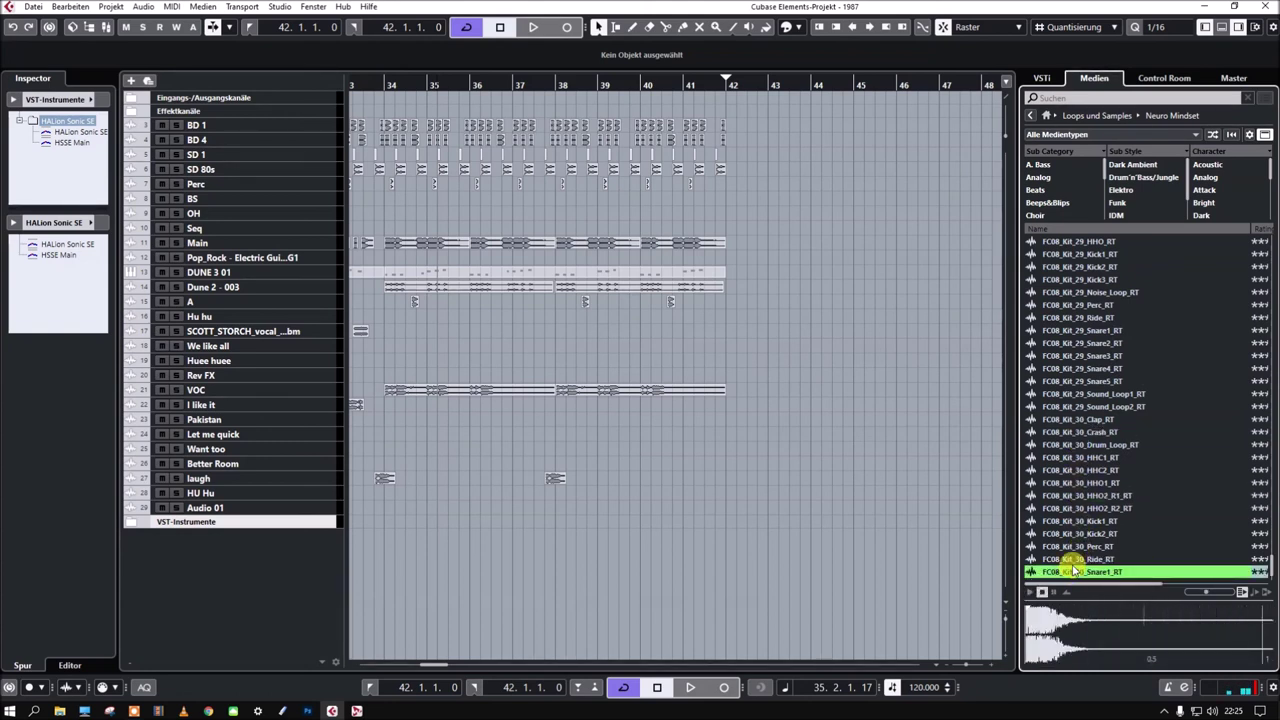